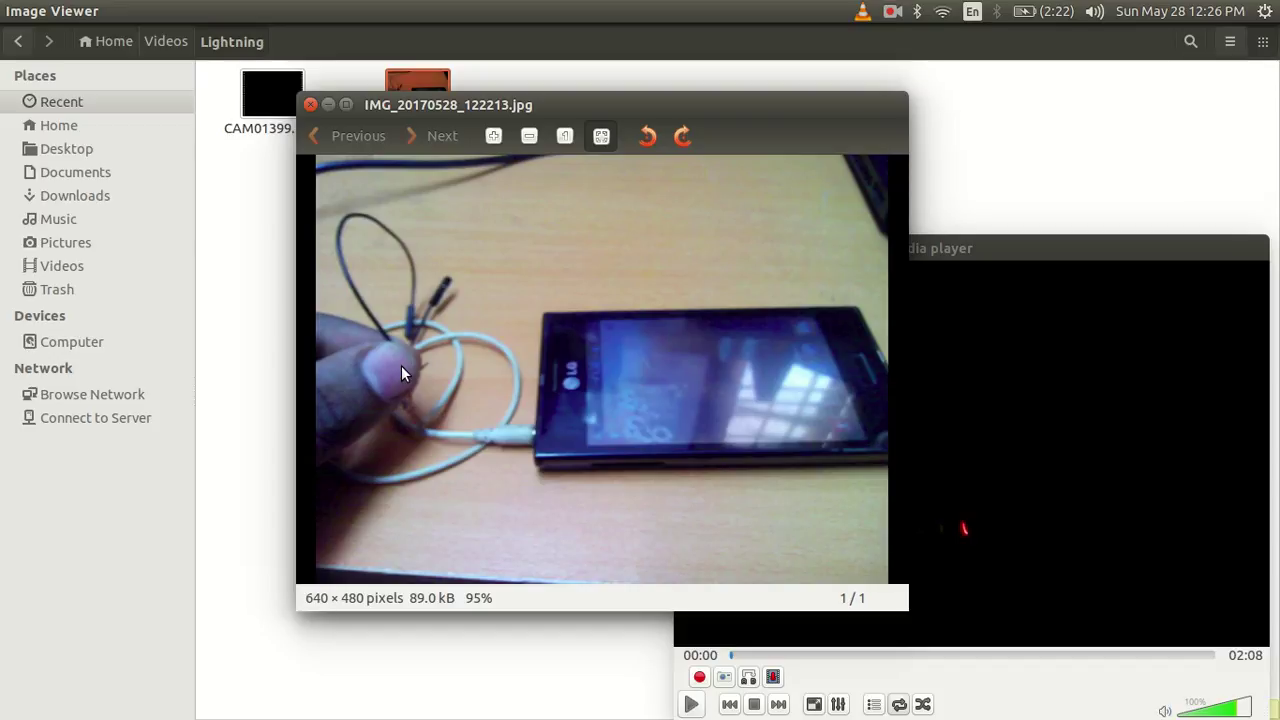
Close the phone photo and open CAM01399.mp4 from Files in Audacity
click(310, 105)
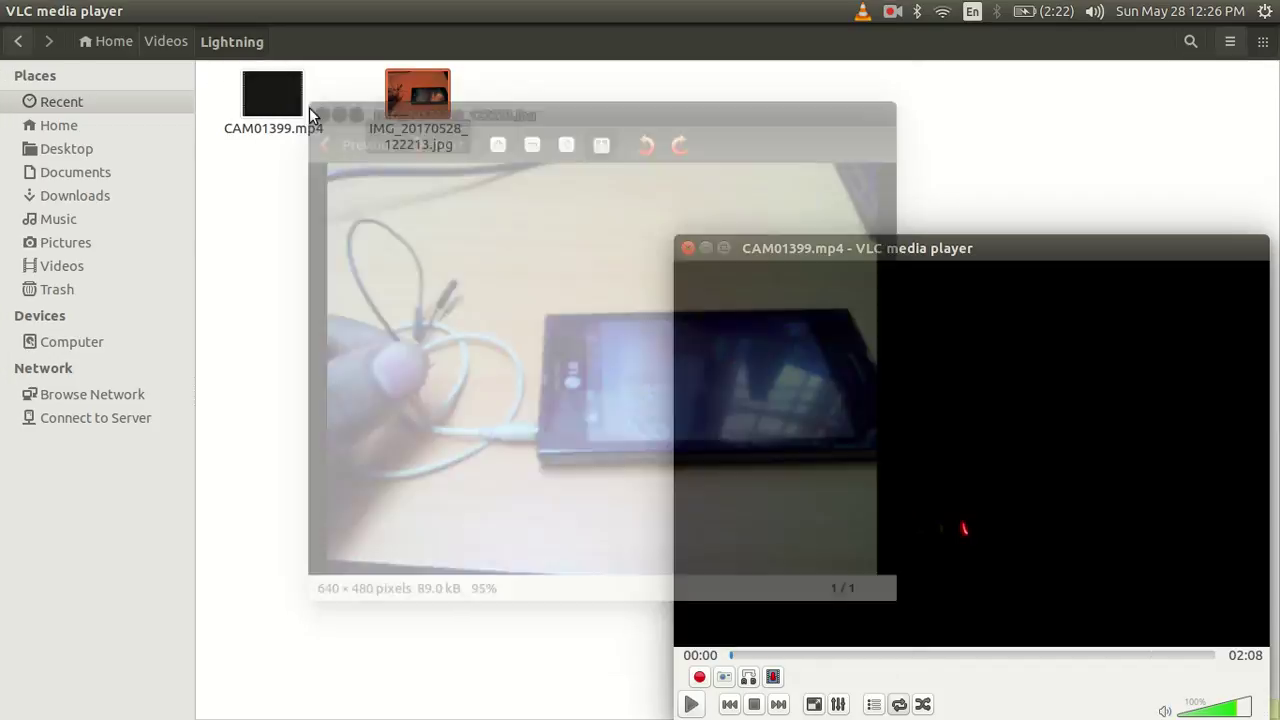
click(245, 100)
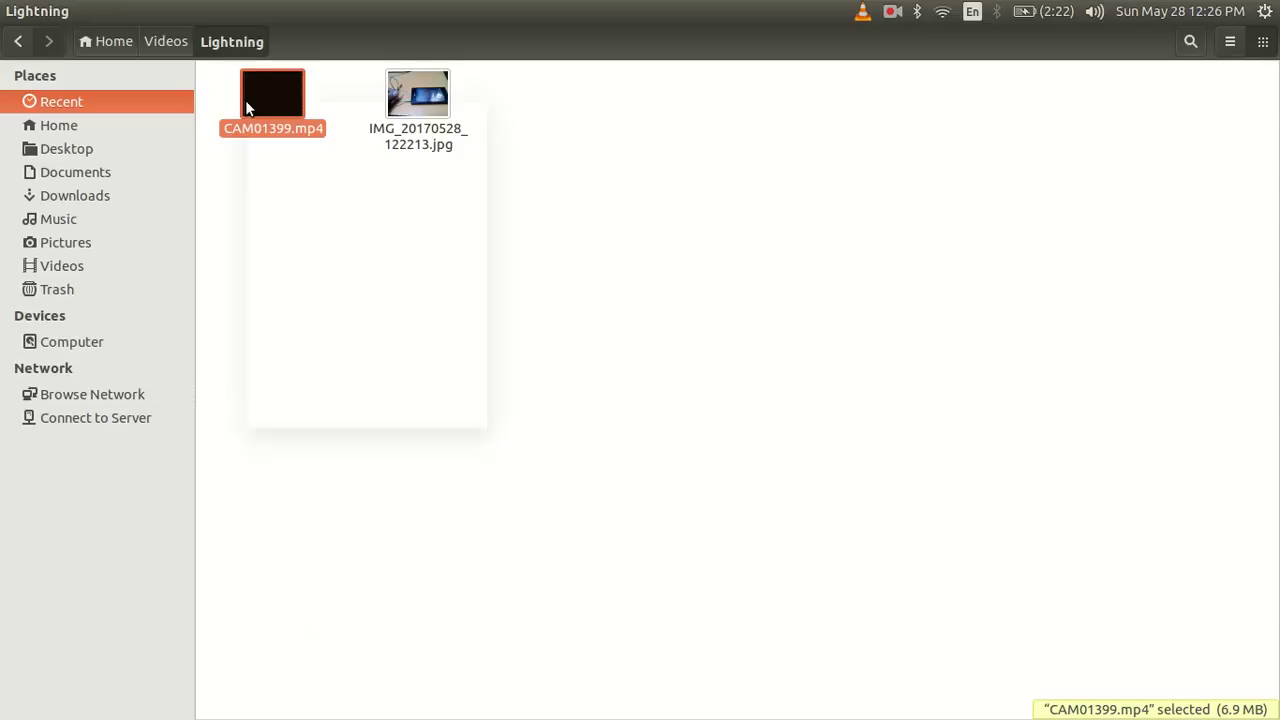
right_click(247, 106)
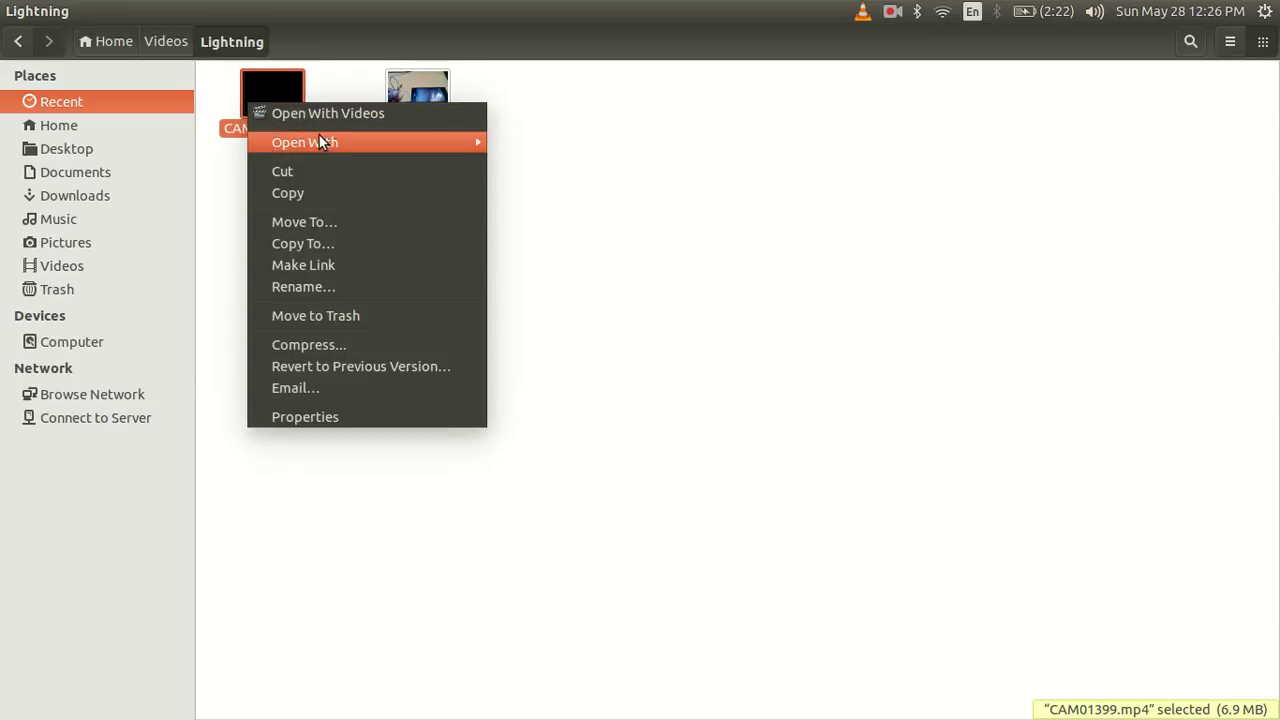
mouse_move(305, 142)
click(537, 139)
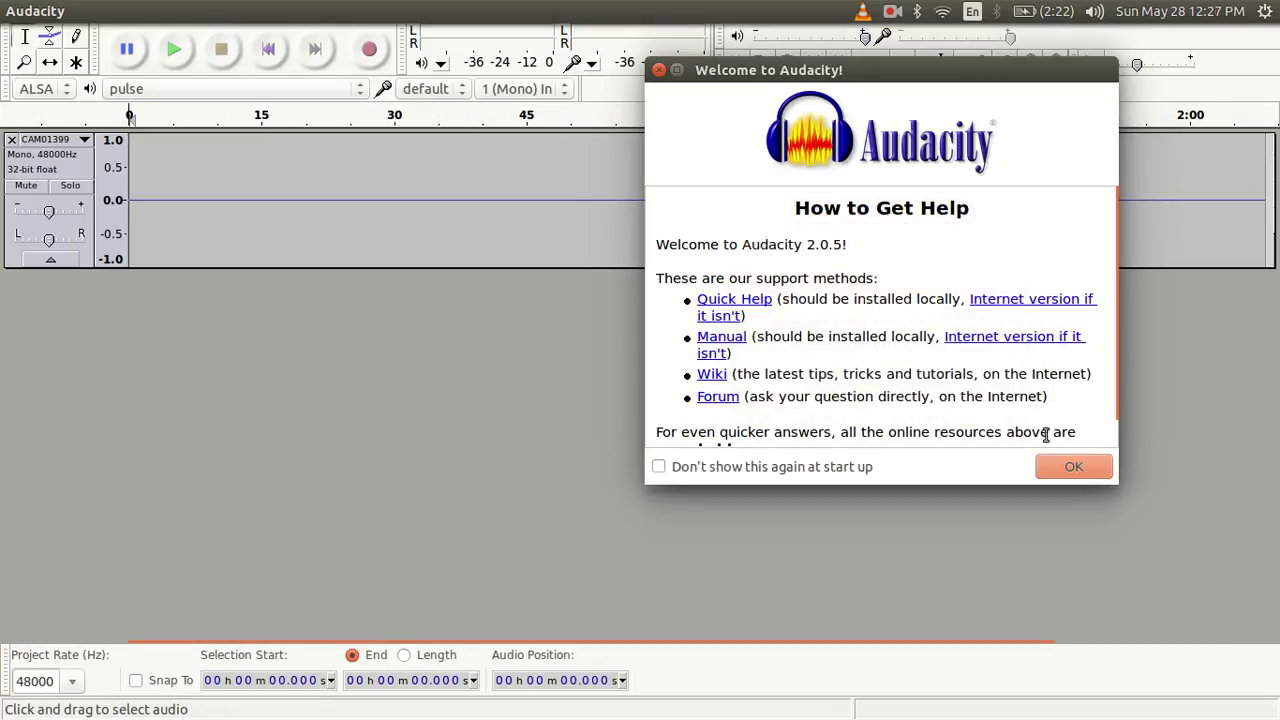
Dismiss the welcome dialog, make the CAM01399 track much taller, and select the whole track
click(1073, 467)
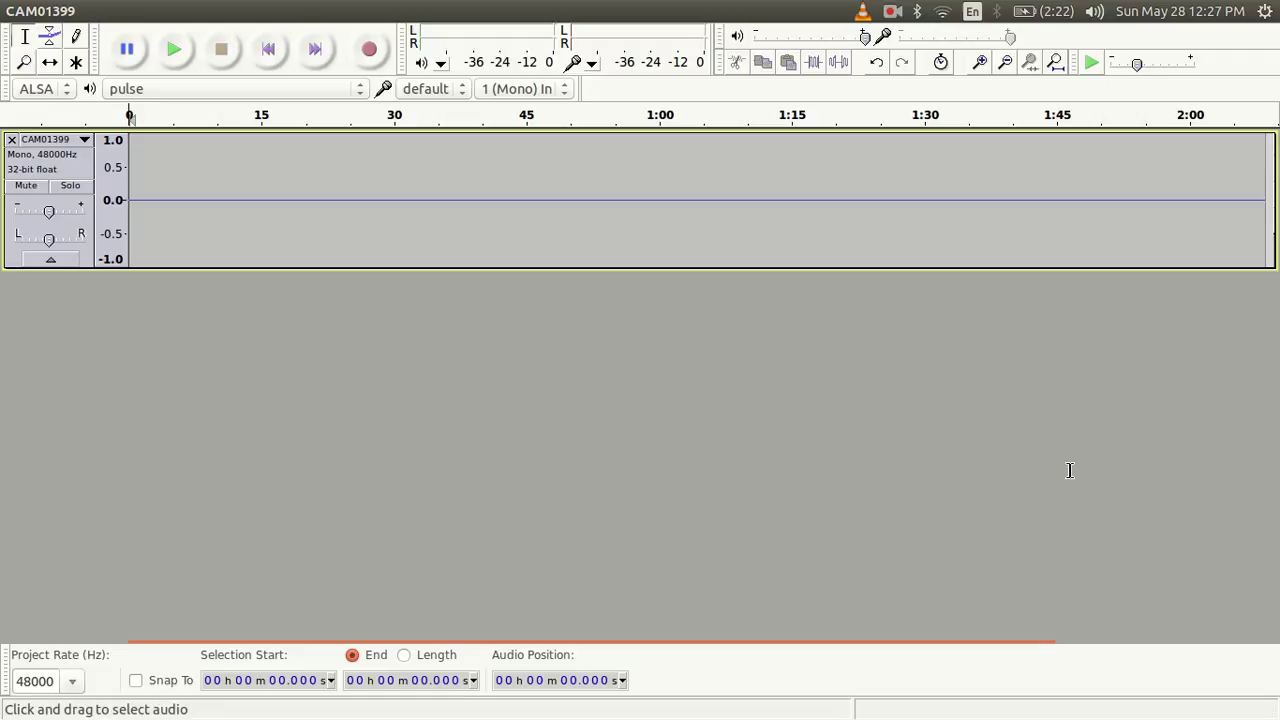
drag(651, 268, 685, 572)
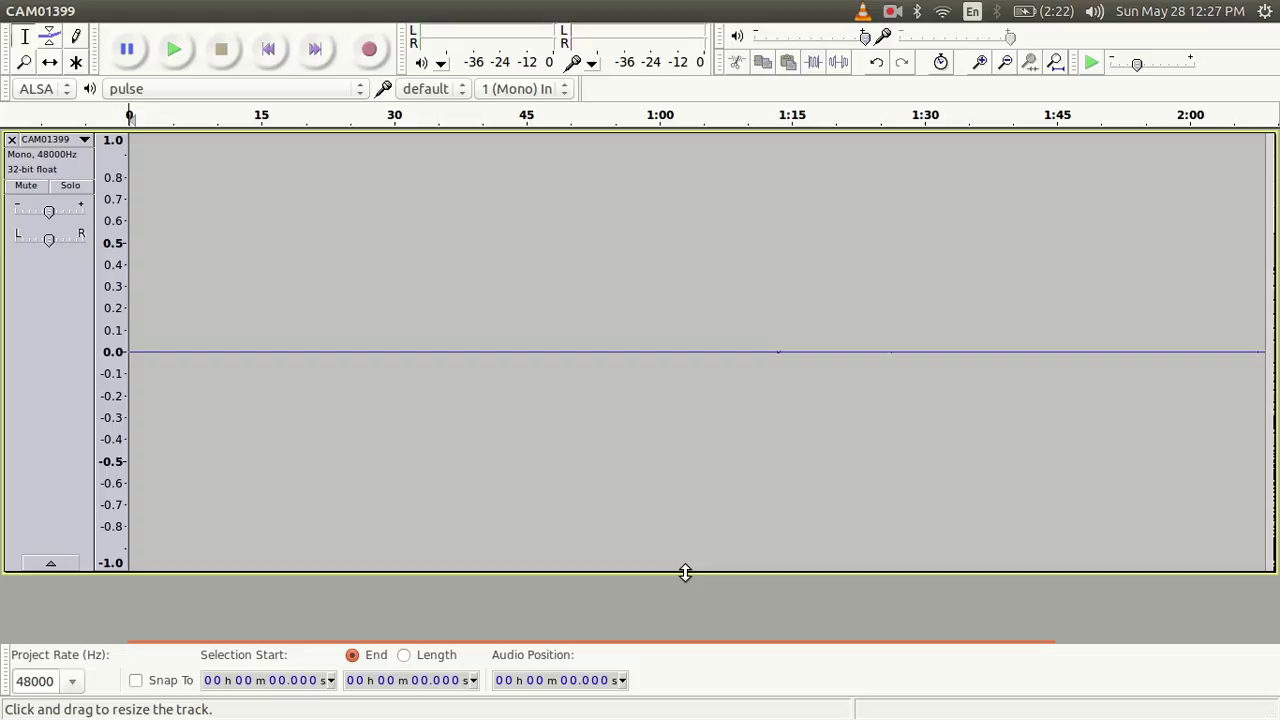
click(498, 409)
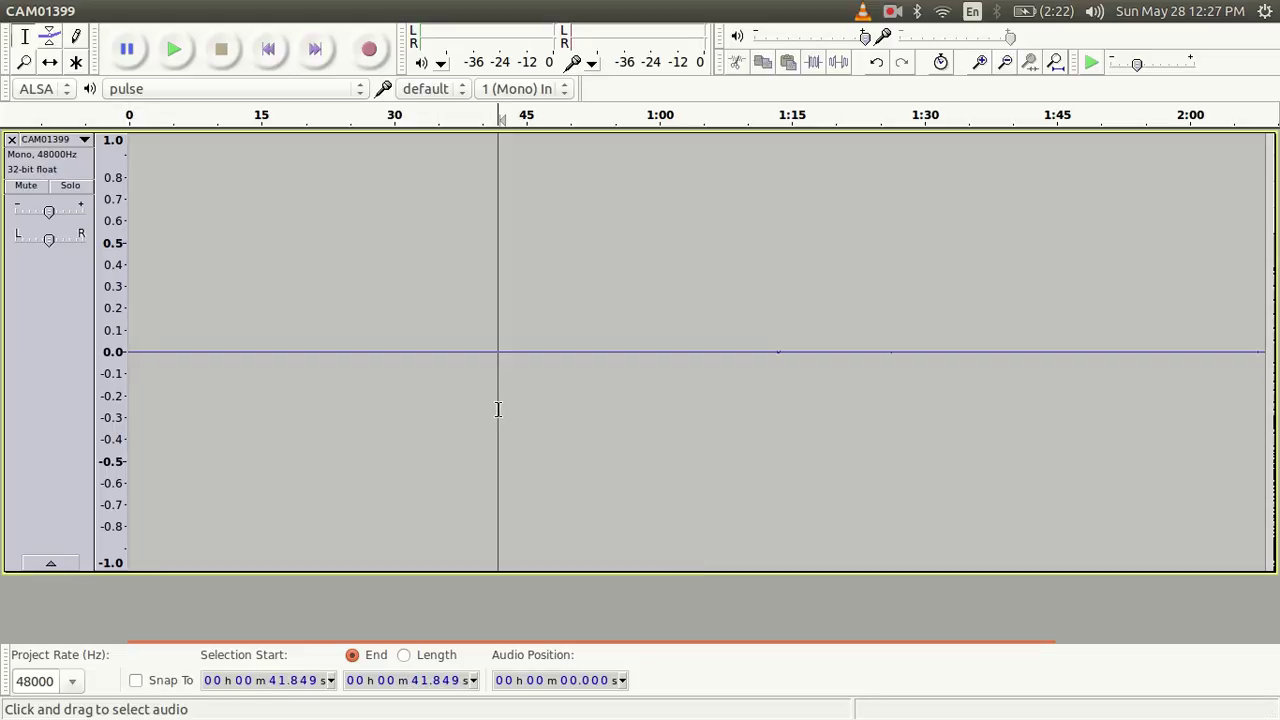
key(ctrl+a)
Amplify the whole track by 46.2 dB and zoom out to reveal the spikes
click(392, 11)
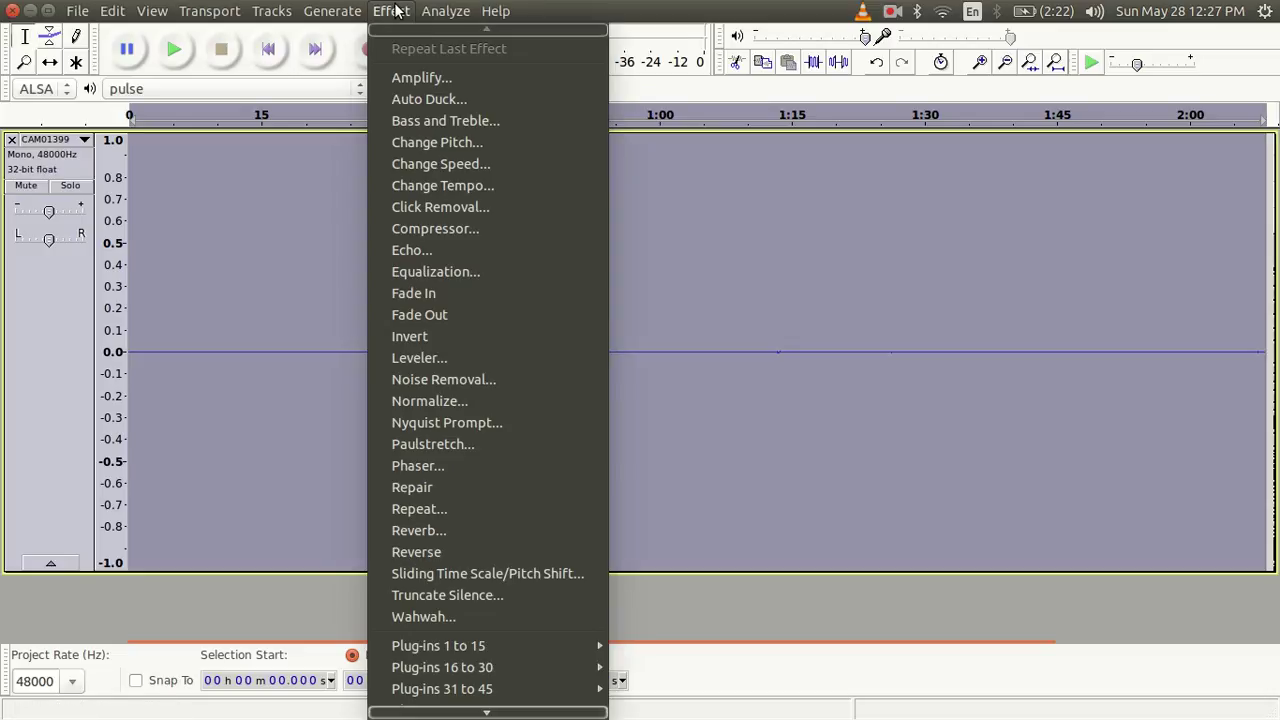
click(463, 78)
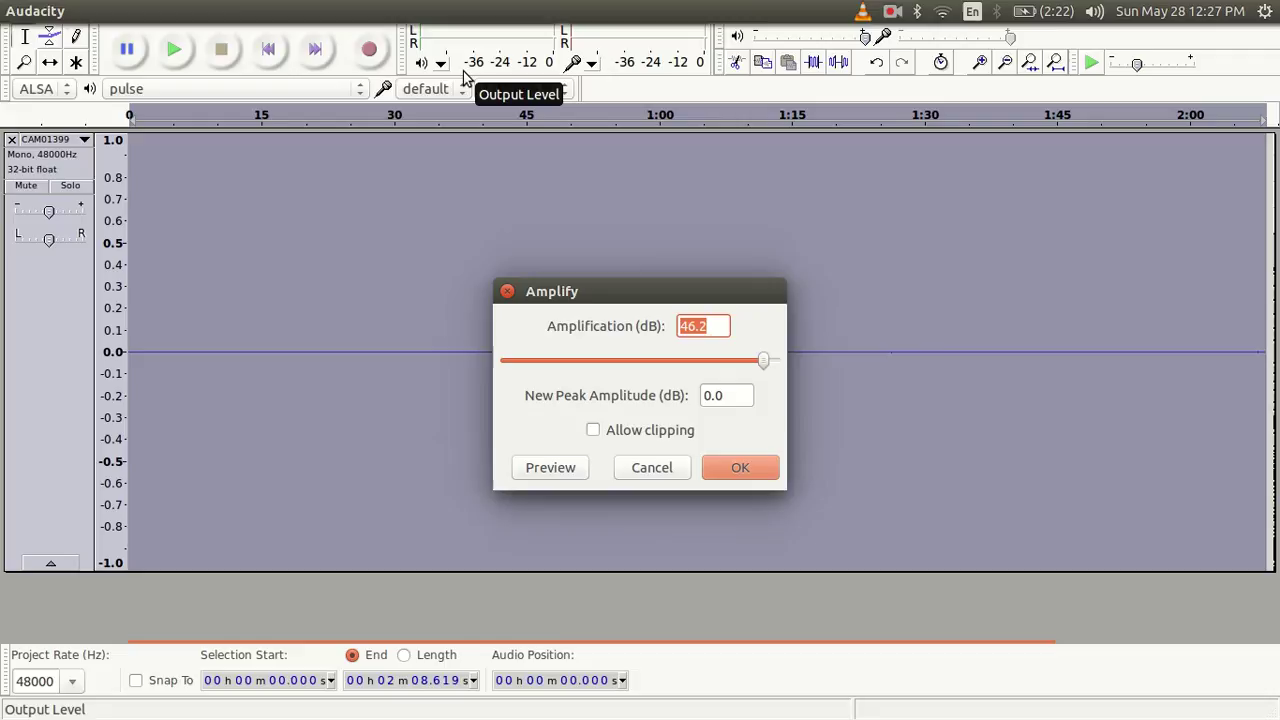
click(754, 470)
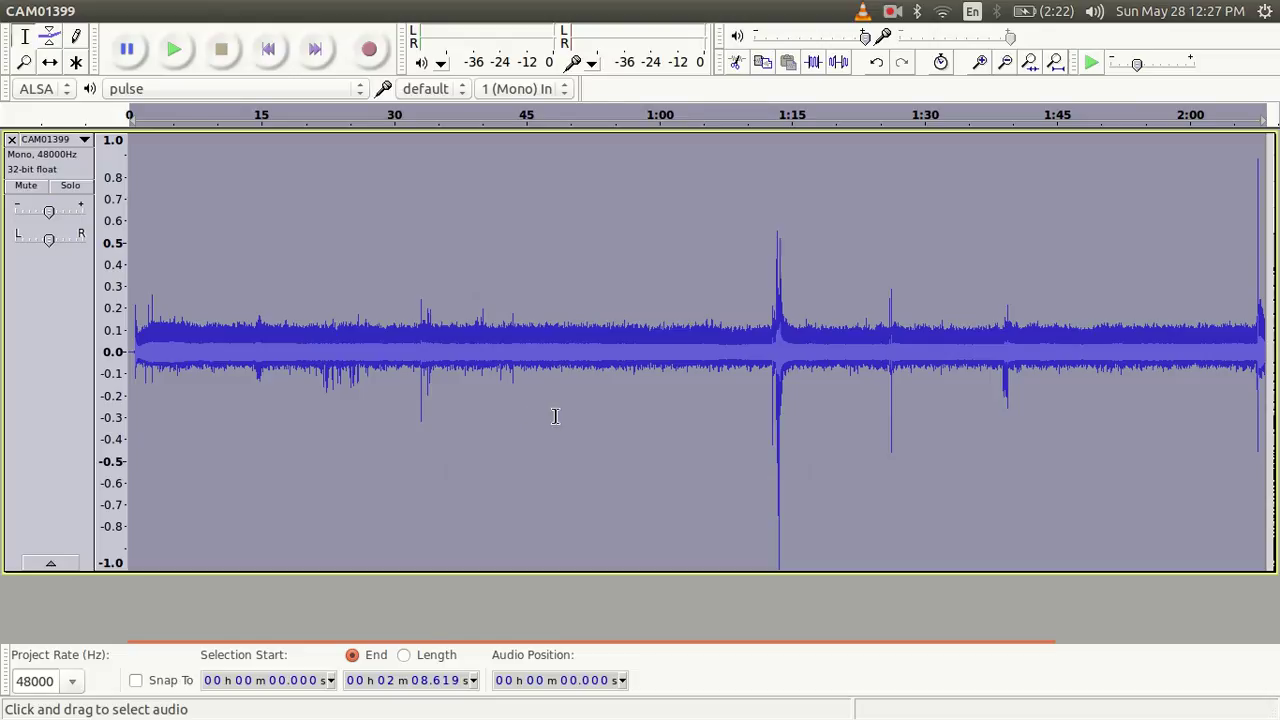
key(ctrl+3)
ctrl+scroll(368, 427, up, 1)
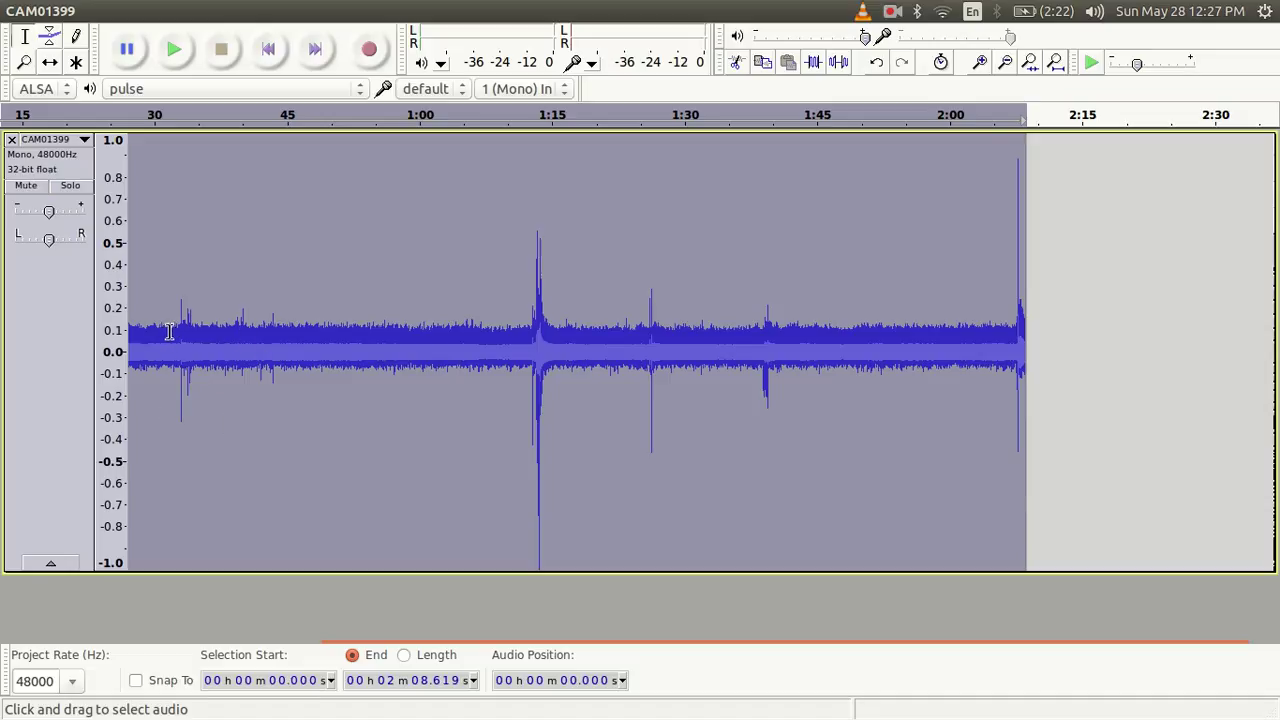
key(alt+Tab)
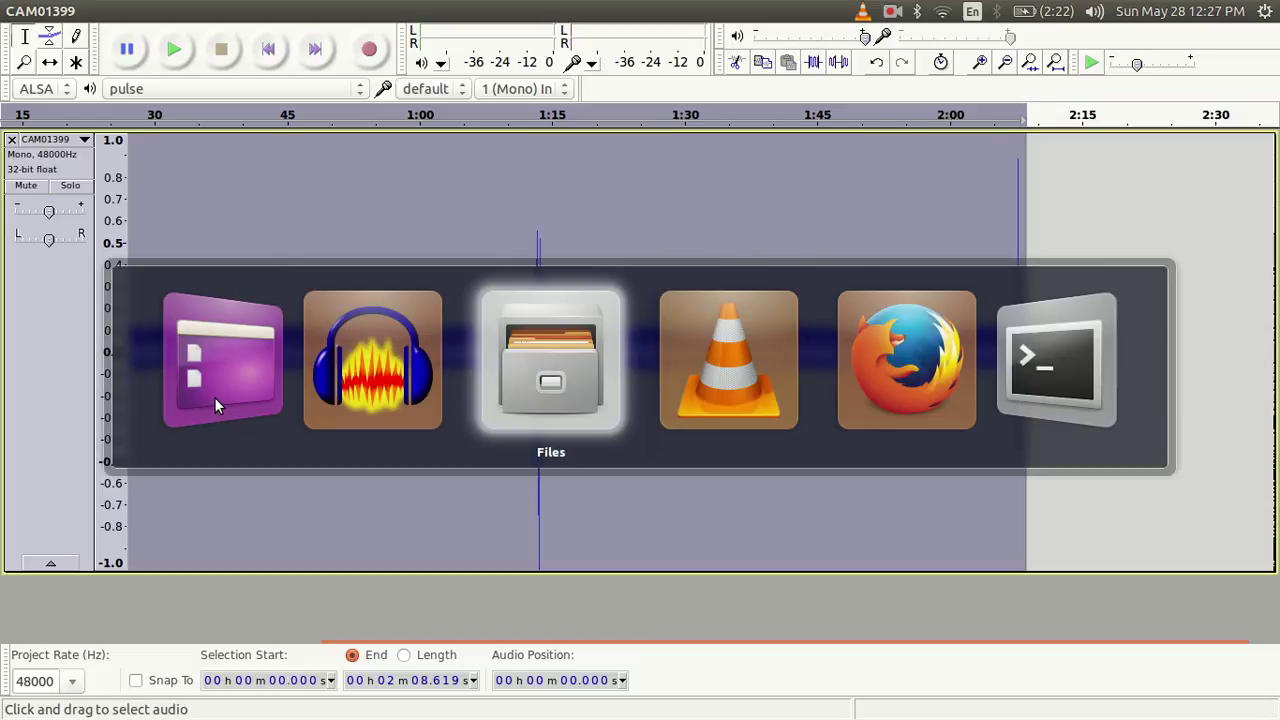
Play CAM01399.mp4 in VLC from 00:30, pausing at 00:35
key(alt+Tab)
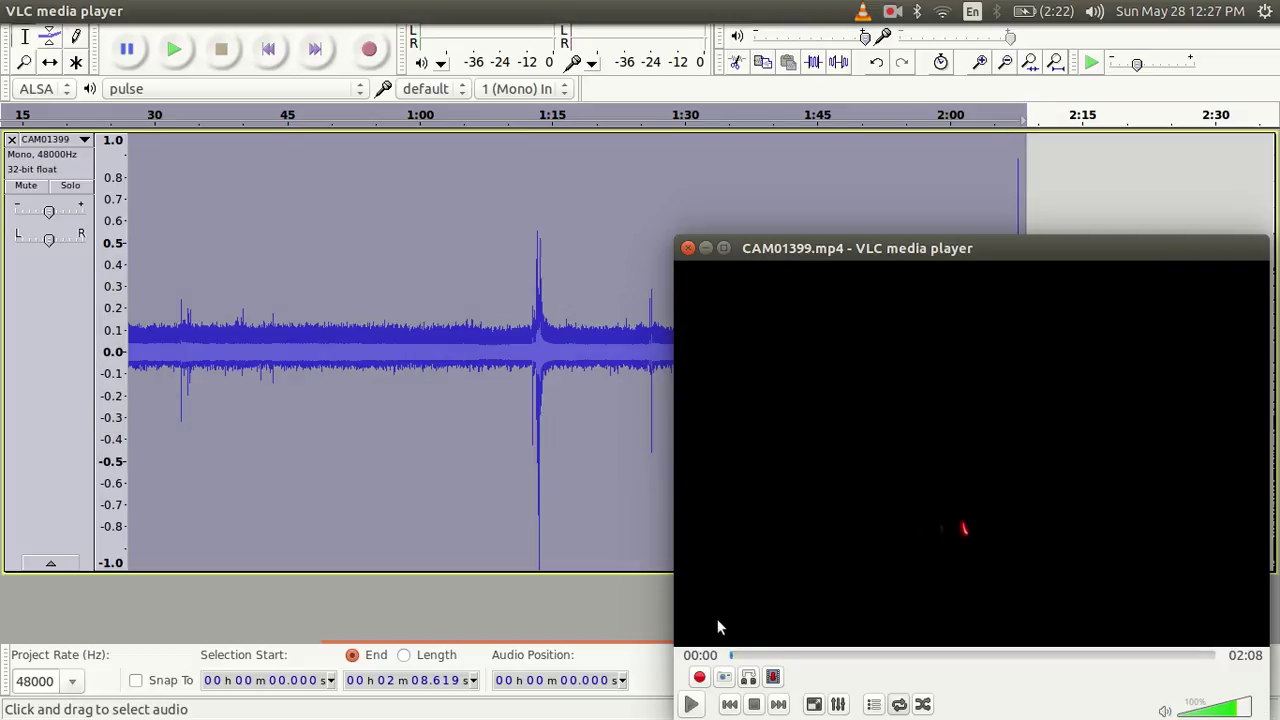
click(842, 656)
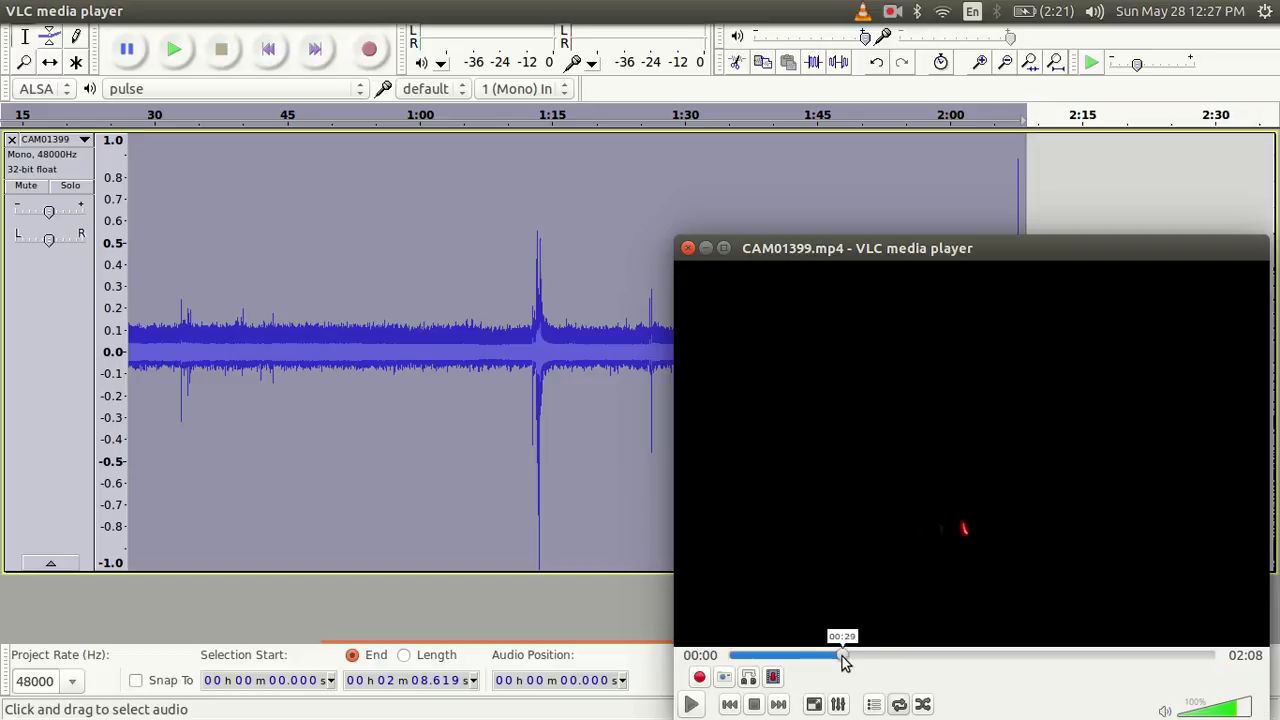
click(693, 705)
click(693, 705)
Replay the video around 01:13 and leave it paused at 01:13
click(1005, 656)
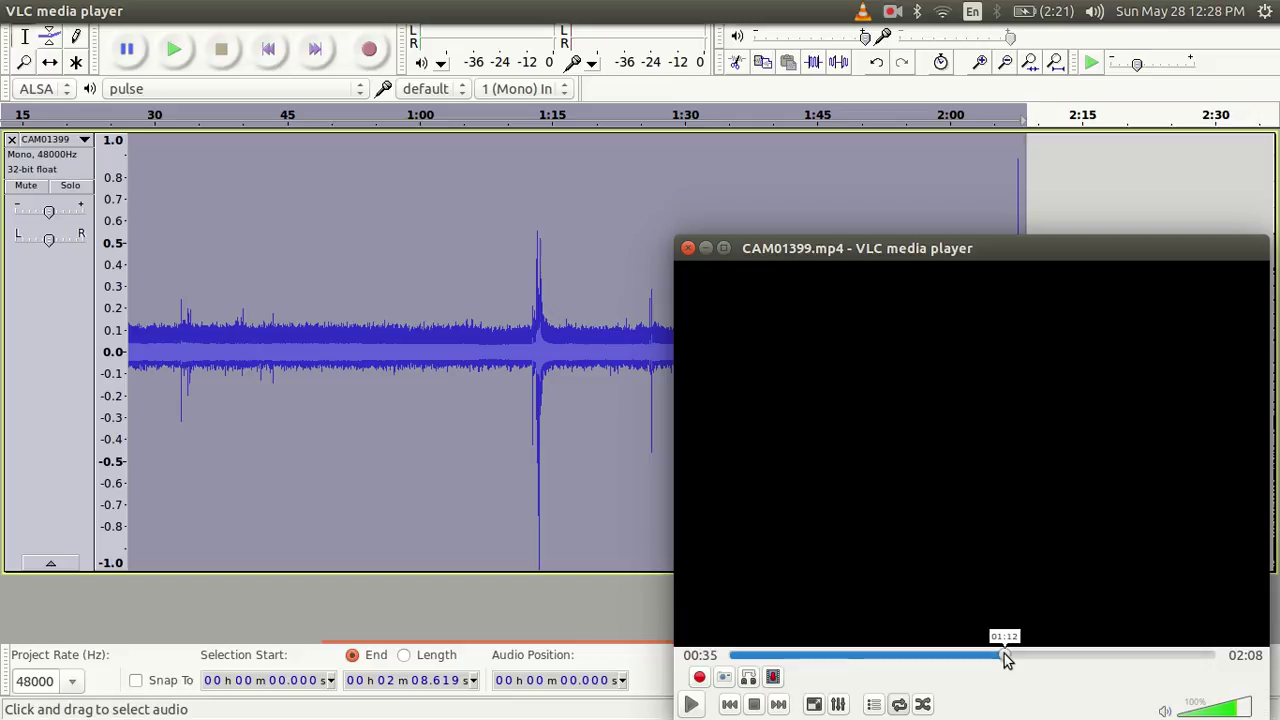
click(693, 705)
click(968, 655)
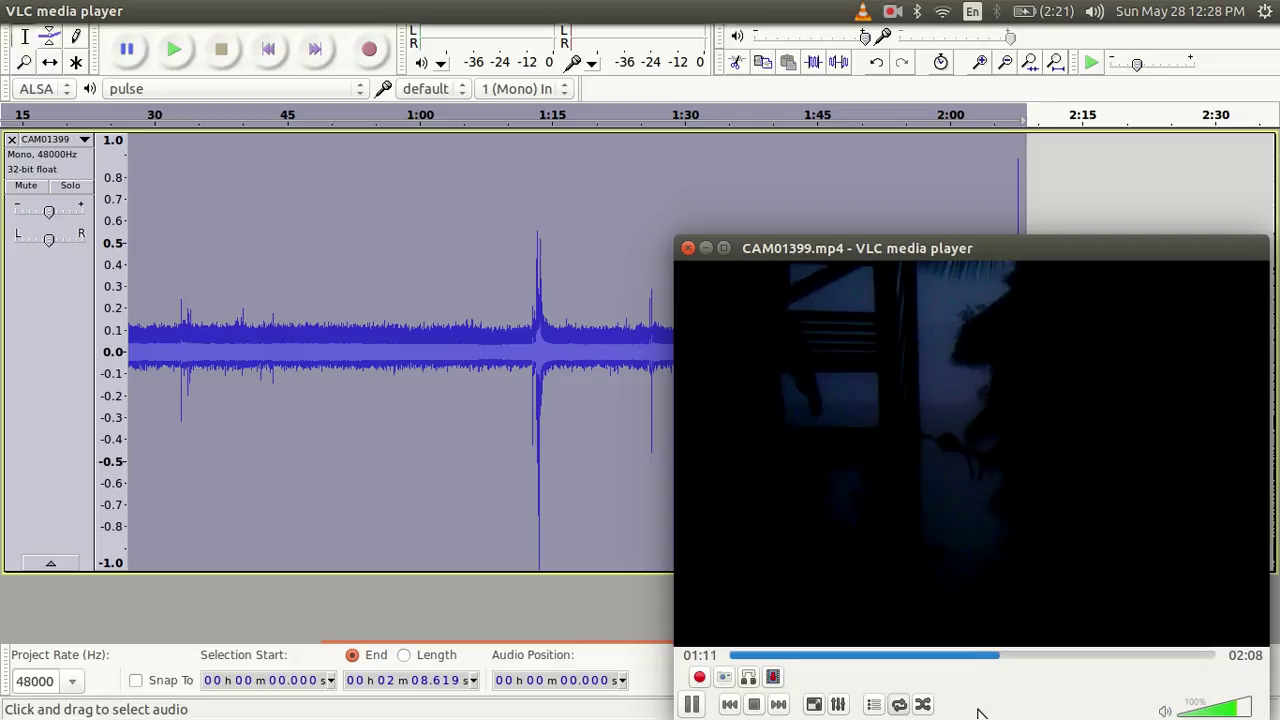
click(693, 705)
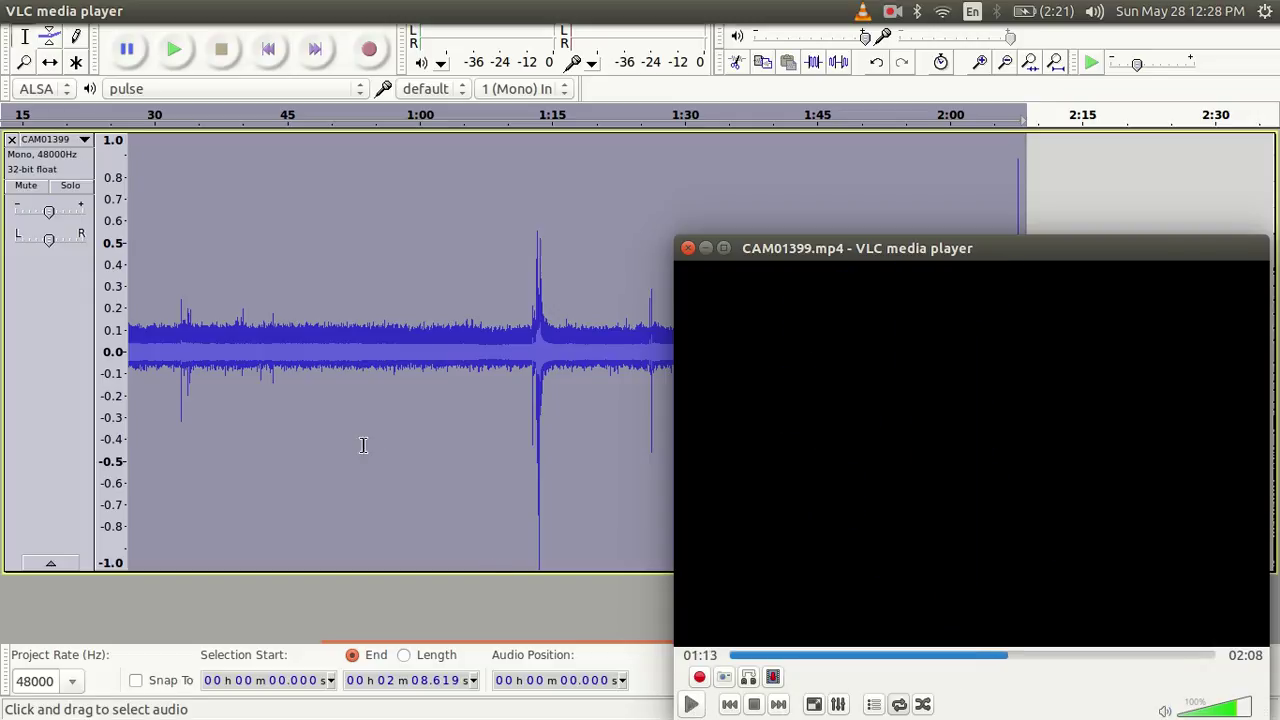
Select a short stretch of audio on the spike just after 1:12
click(514, 388)
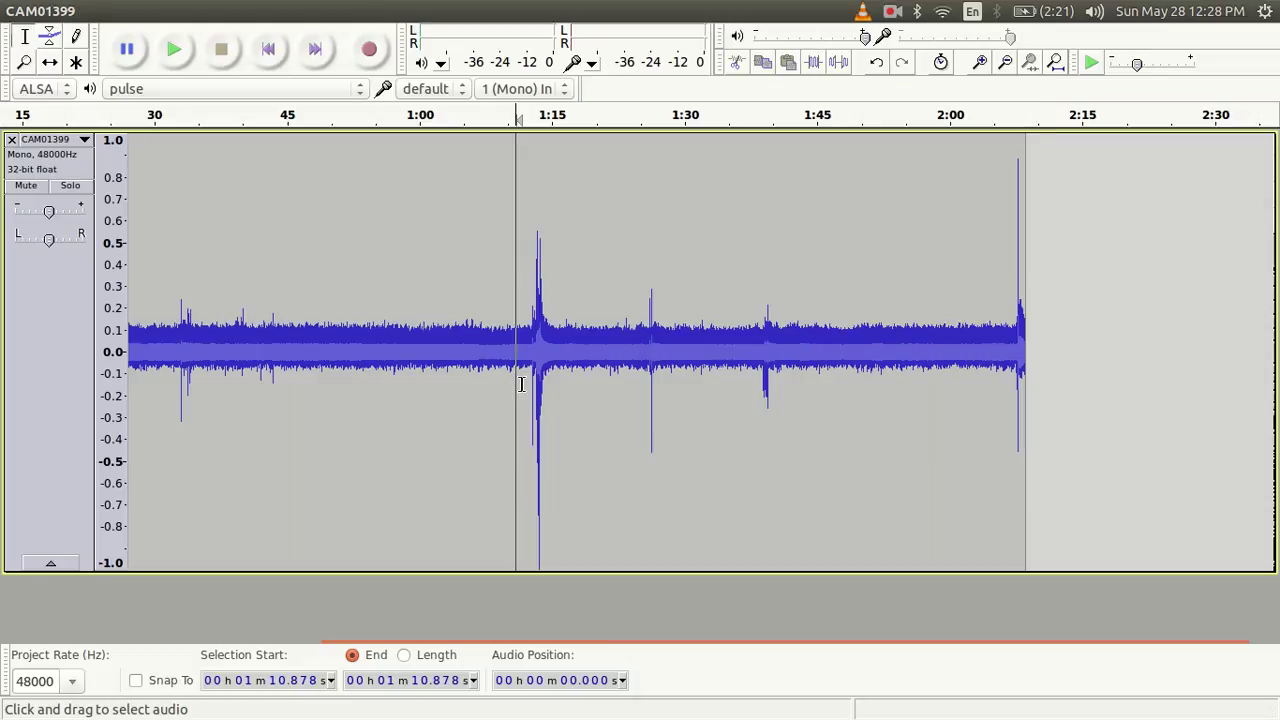
ctrl+scroll(524, 388, up, 1)
drag(532, 390, 540, 392)
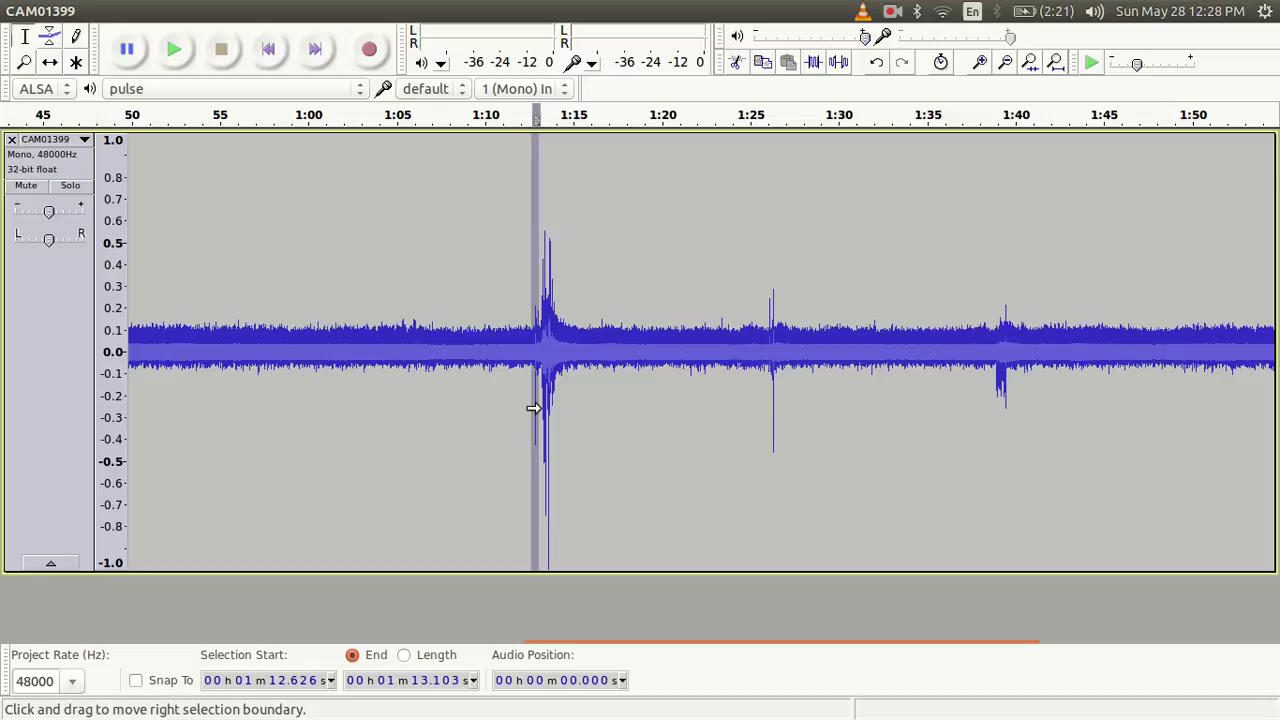
drag(541, 408, 561, 410)
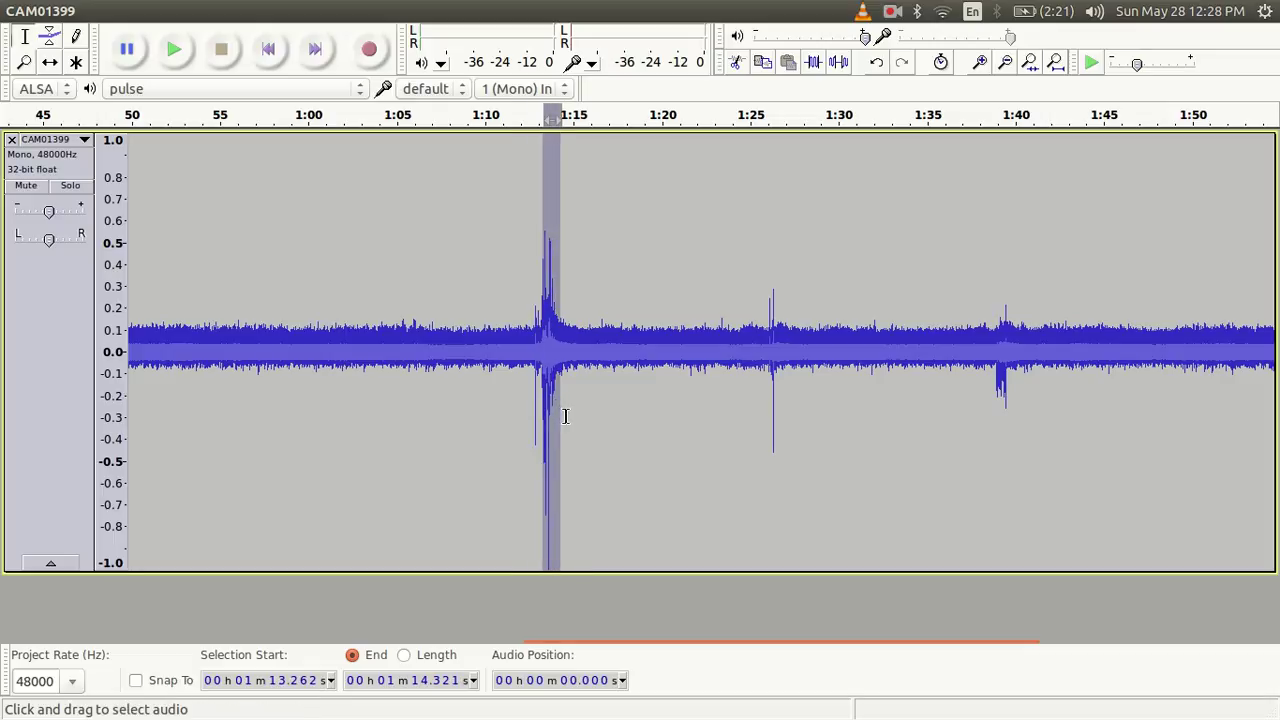
Fit the whole track into view and select the 1:25.4–1:27.2 spike stretch
key(alt+Tab)
key(alt+Tab)
key(ctrl+f)
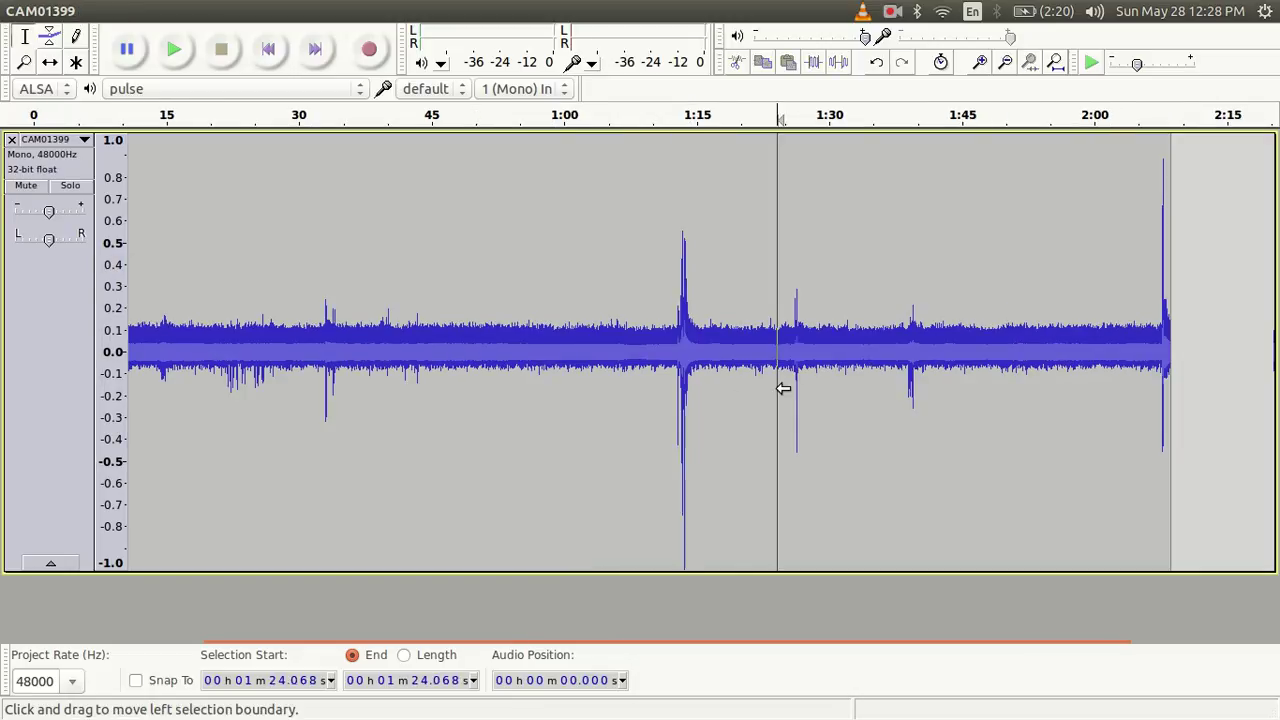
drag(790, 362, 804, 364)
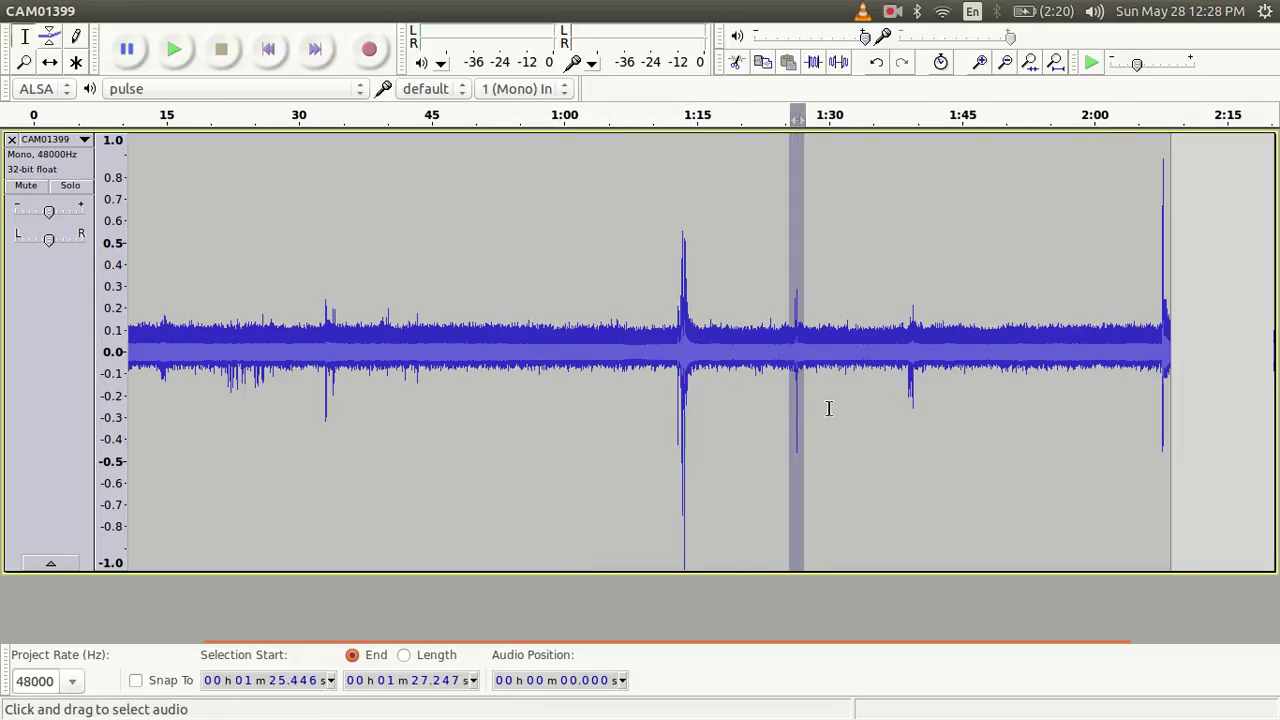
key(alt+Tab)
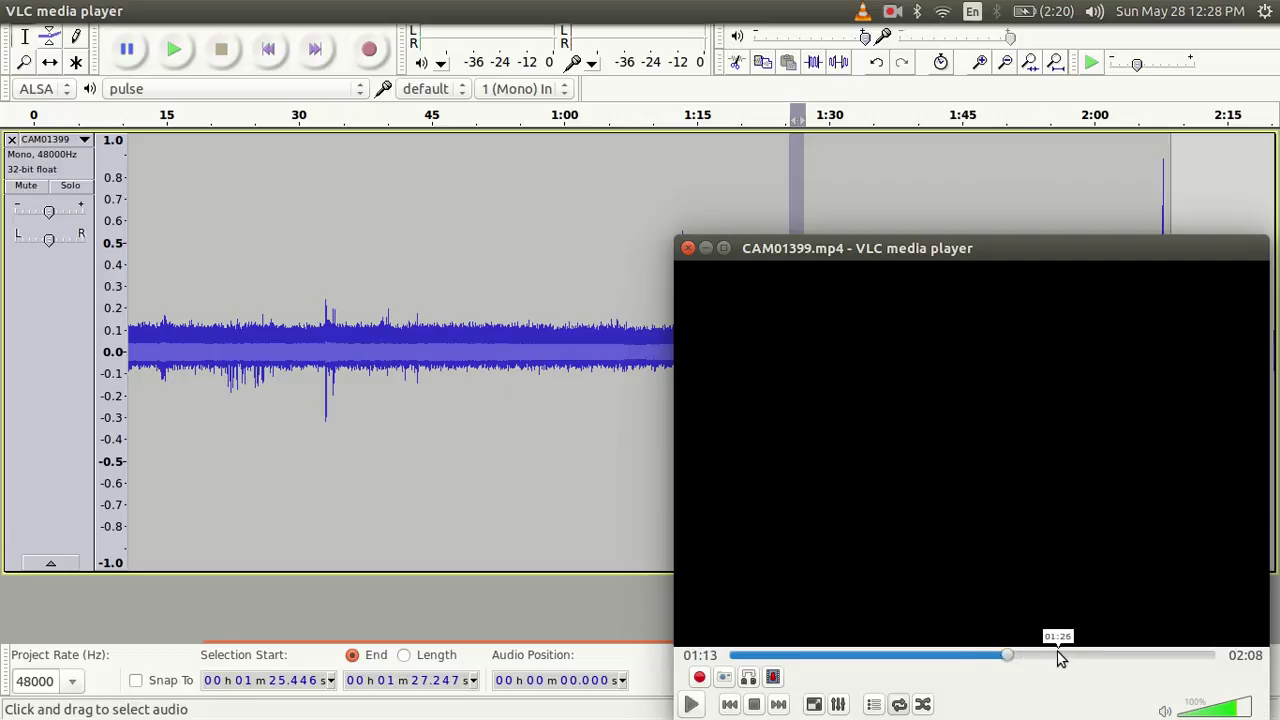
Replay the video in VLC from 01:26, then pause and seek back to about 01:21
click(1053, 655)
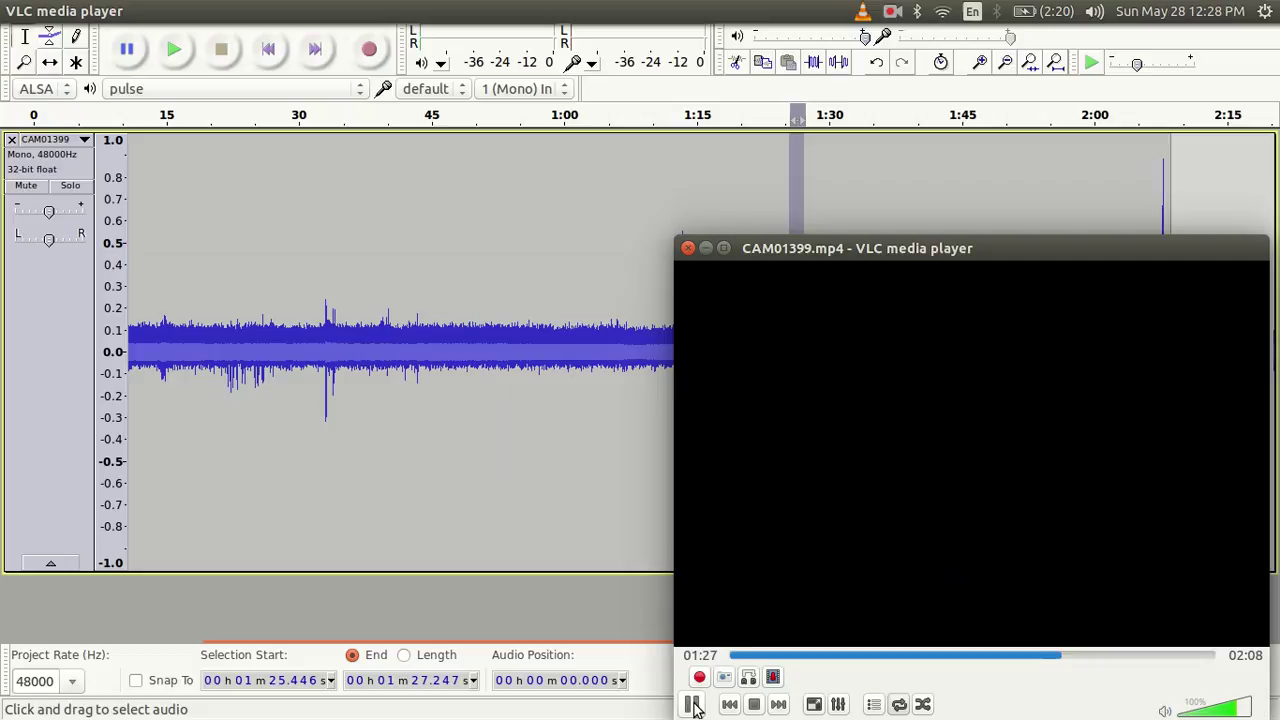
click(695, 706)
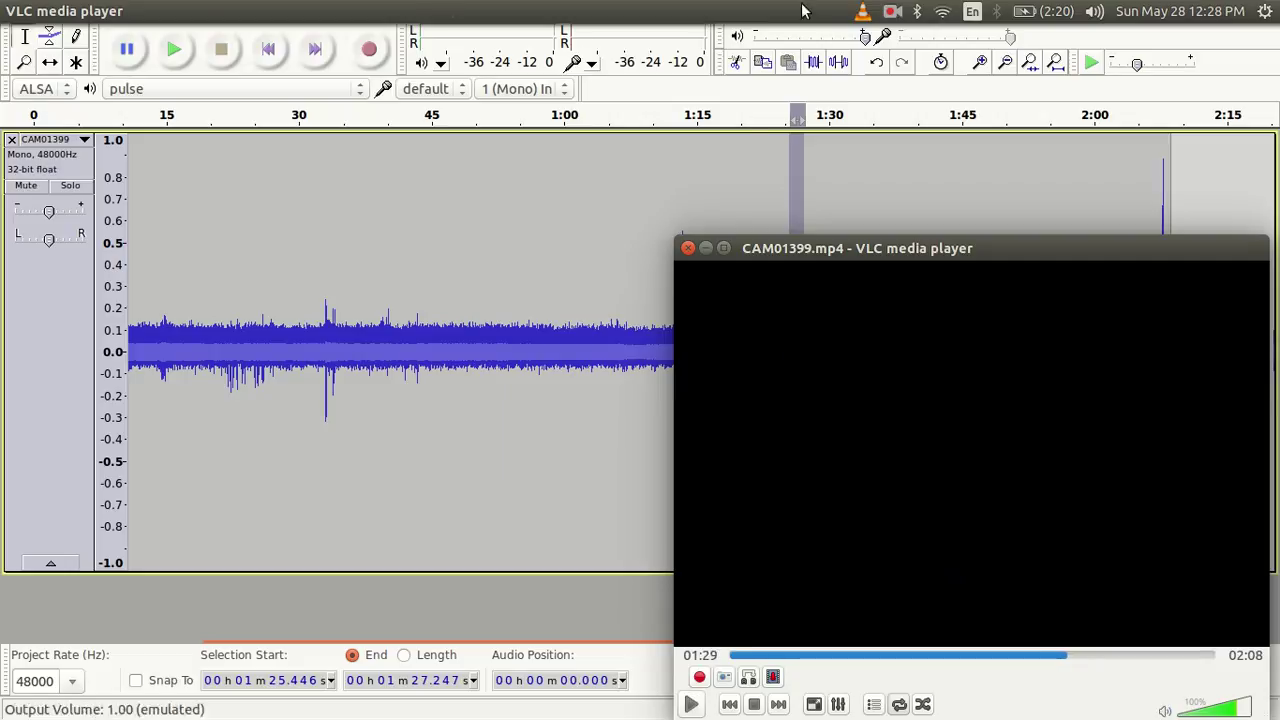
click(893, 11)
click(910, 52)
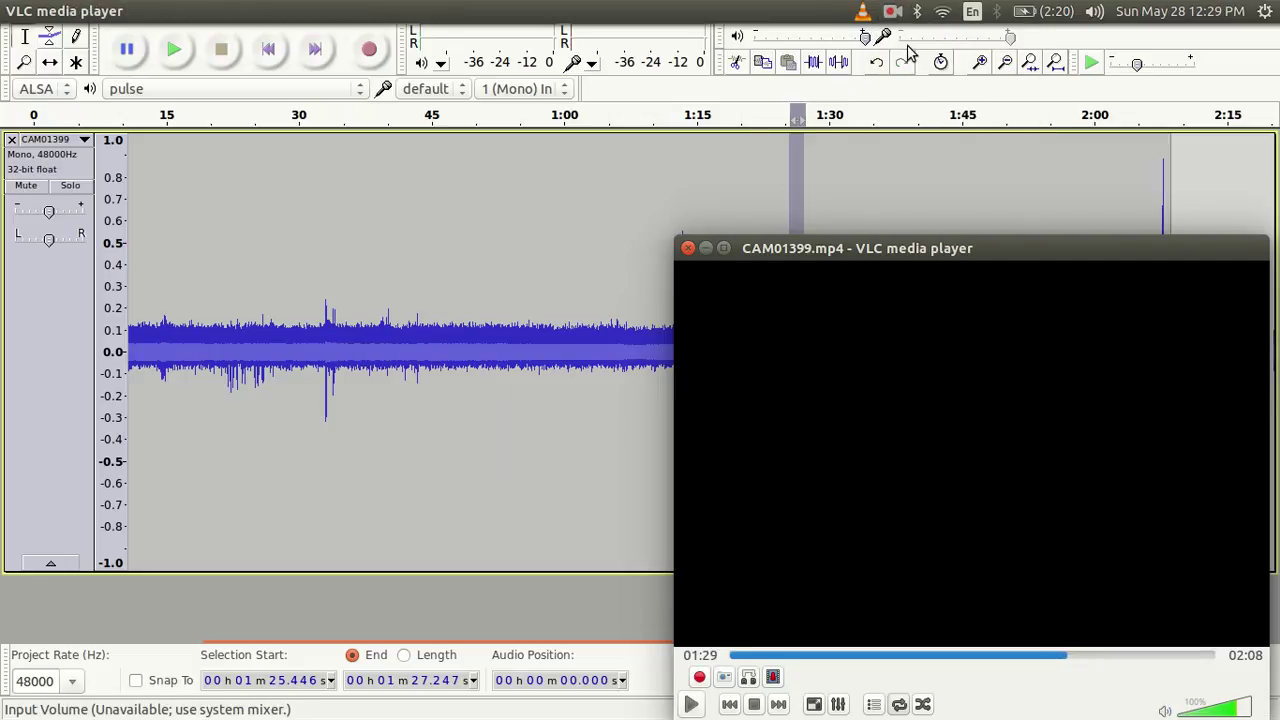
click(1037, 656)
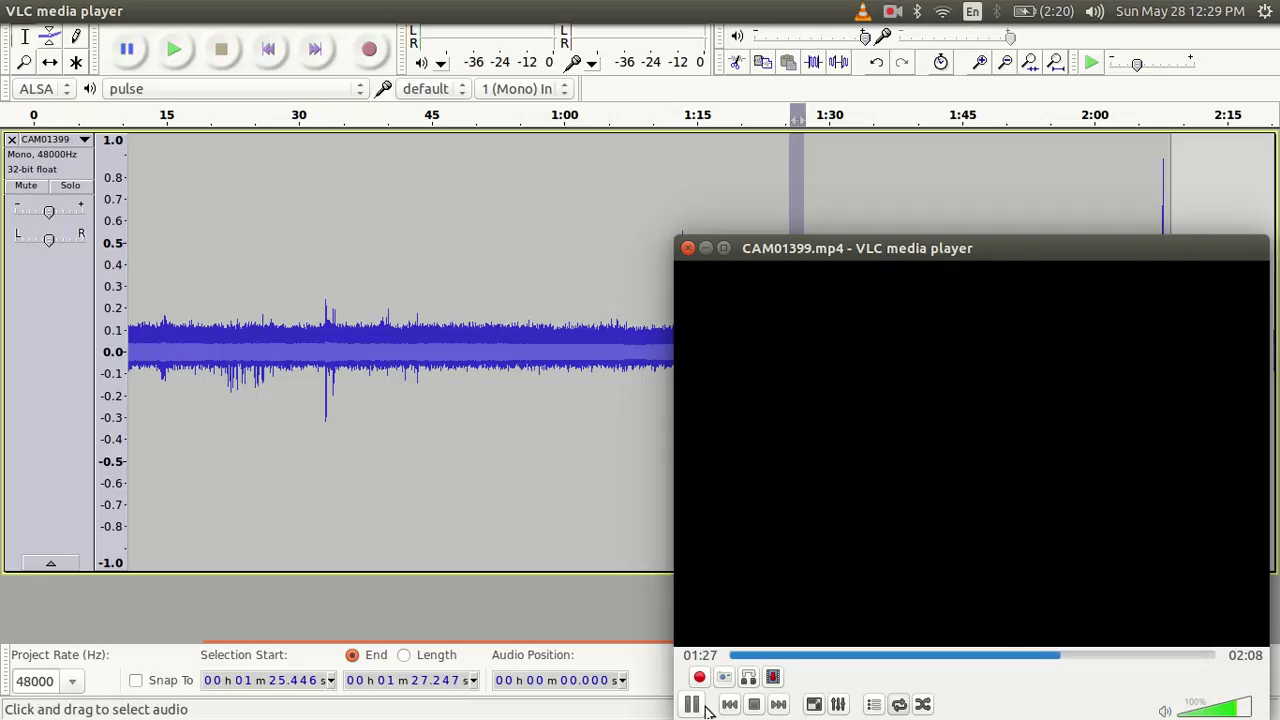
Zoom into the 1:25–1:27 stretch and place the edit point at 1:26.293 on the smaller spike
key(alt+Tab)
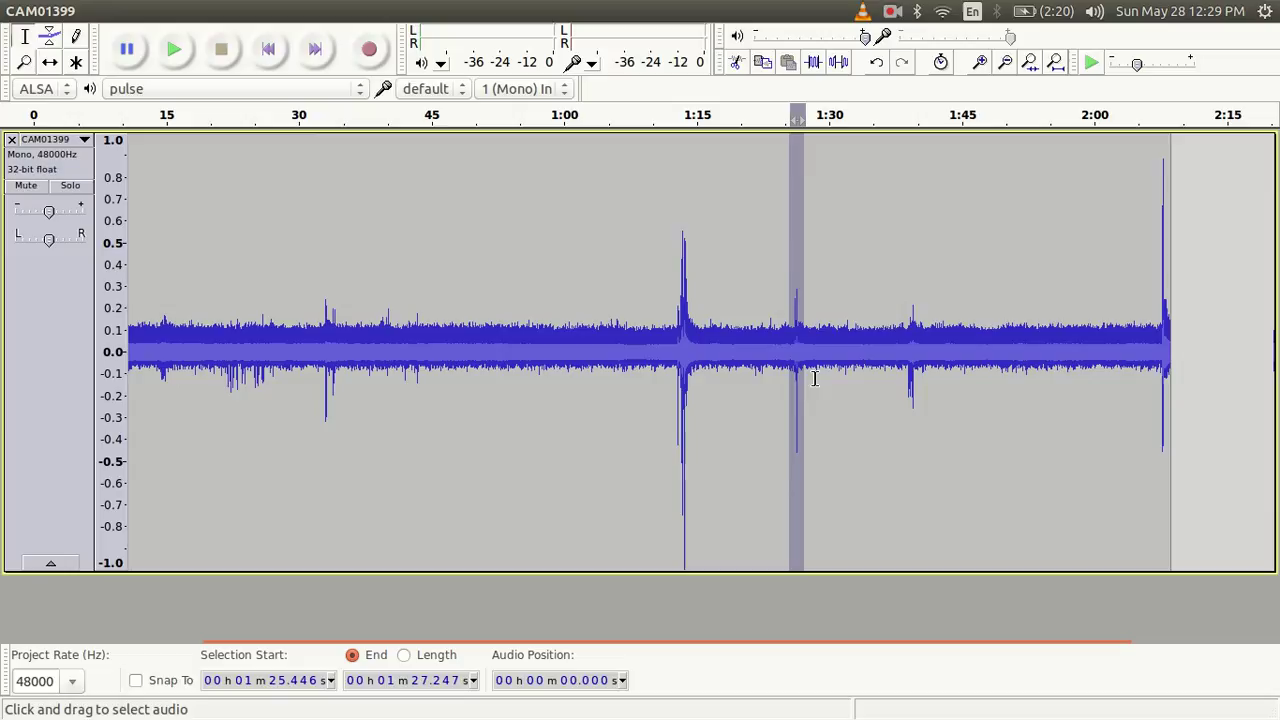
ctrl+scroll(794, 360, up, 2)
ctrl+scroll(794, 360, up, 2)
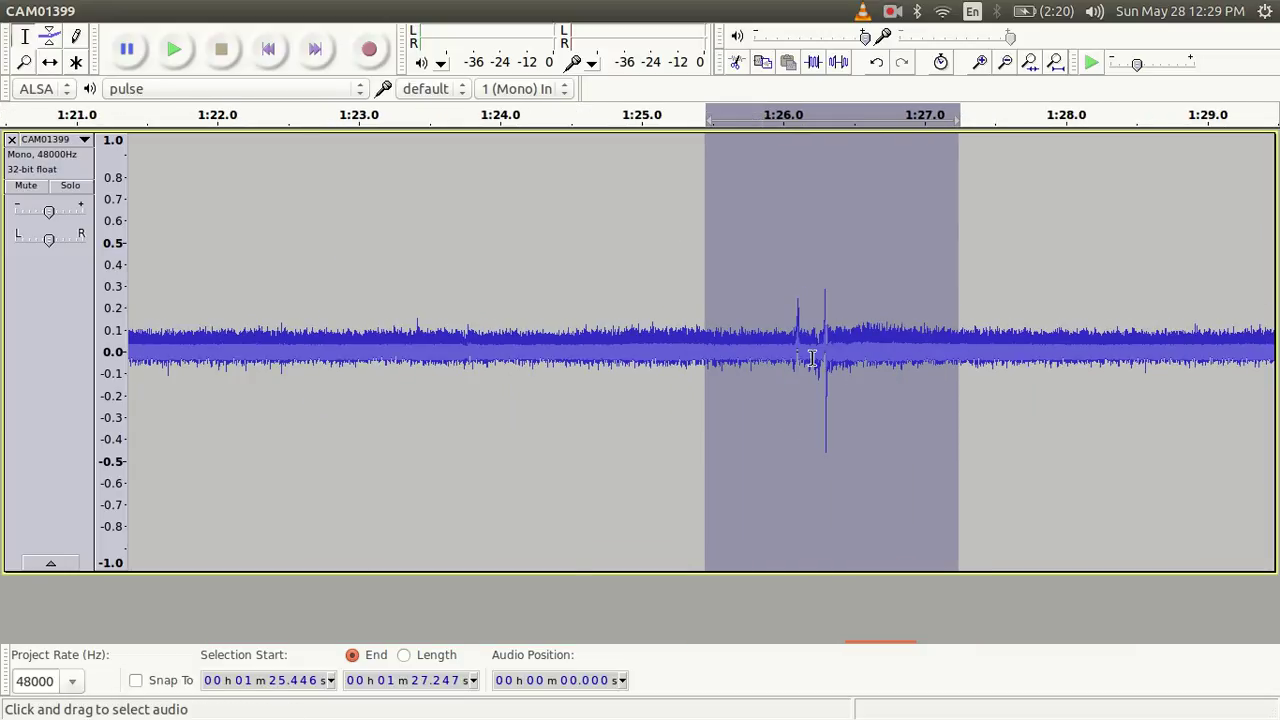
ctrl+scroll(812, 360, down, 2)
ctrl+scroll(812, 360, up, 3)
ctrl+scroll(820, 362, up, 2)
ctrl+scroll(844, 364, up, 2)
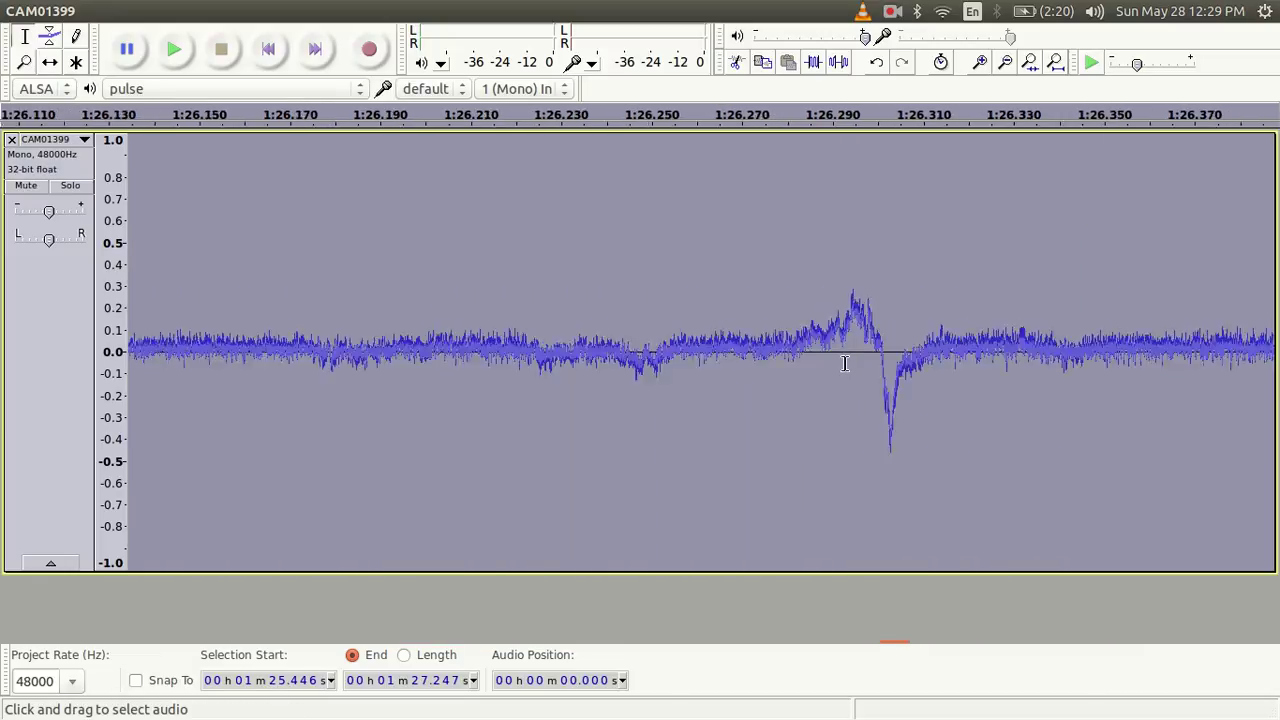
ctrl+scroll(845, 362, up, 1)
ctrl+scroll(846, 362, down, 1)
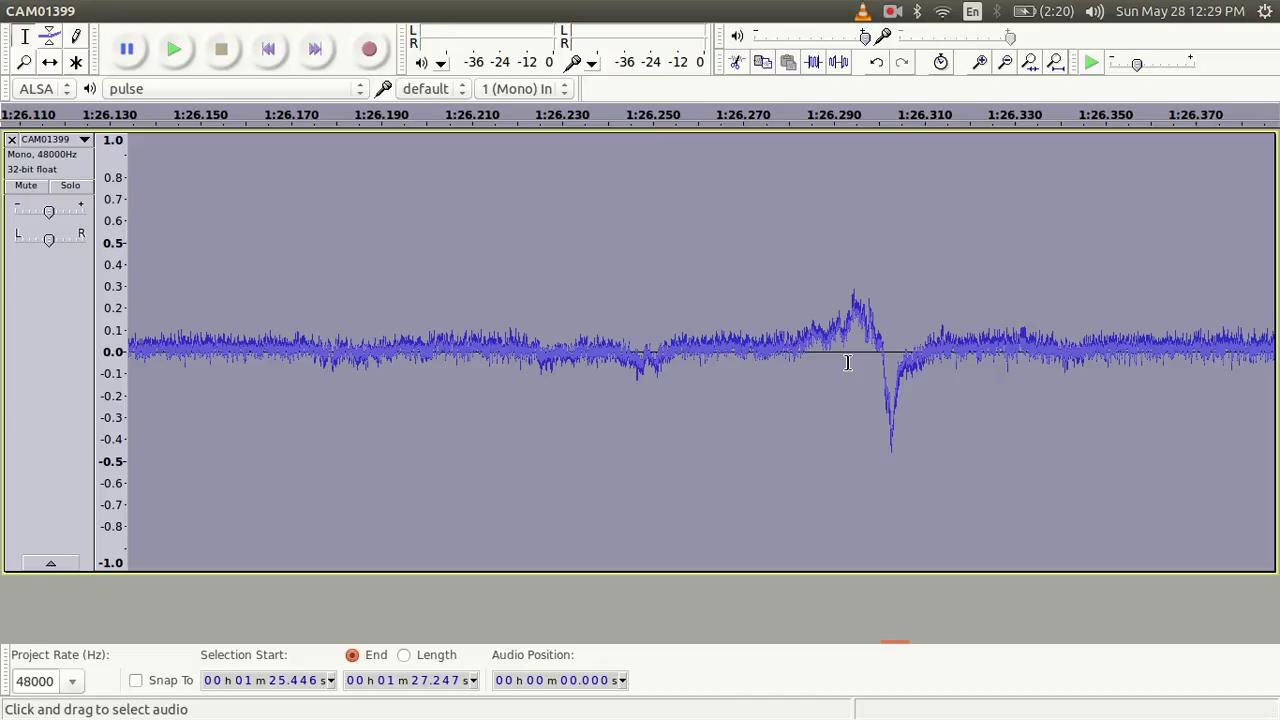
ctrl+scroll(847, 362, down, 1)
ctrl+scroll(847, 362, down, 1)
ctrl+scroll(847, 362, down, 1)
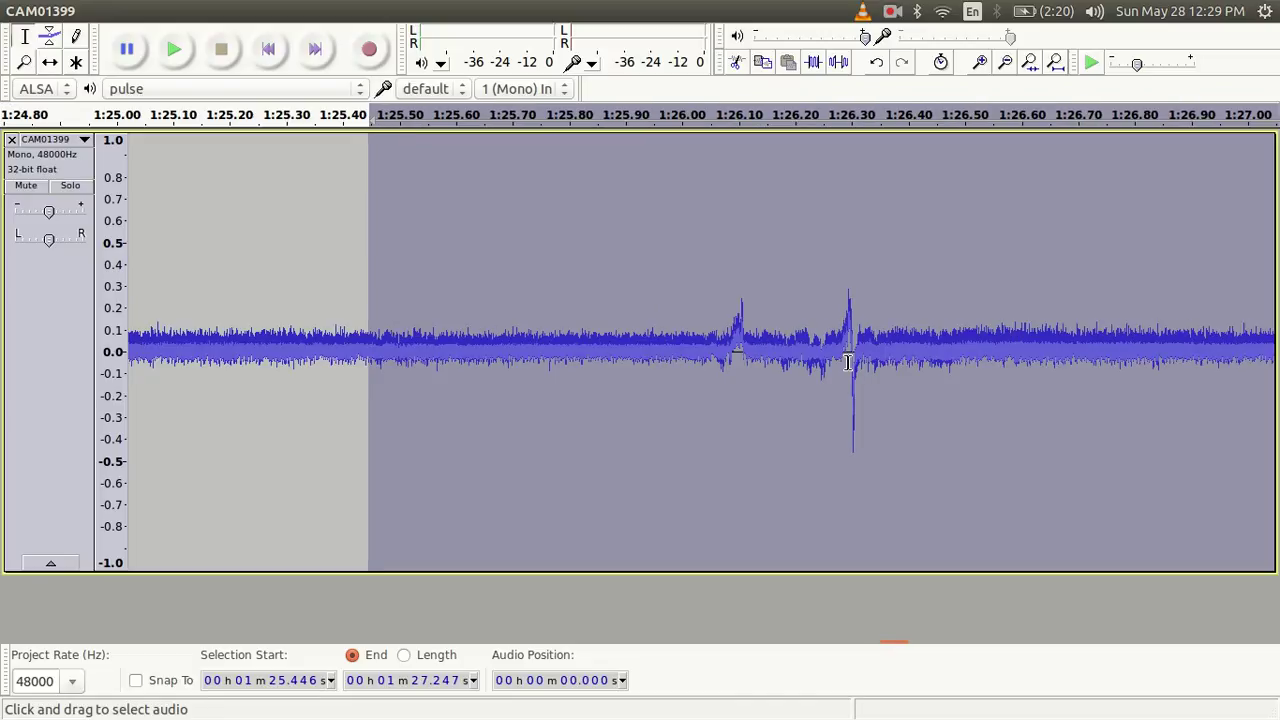
click(847, 362)
ctrl+scroll(848, 362, down, 2)
ctrl+scroll(850, 362, down, 1)
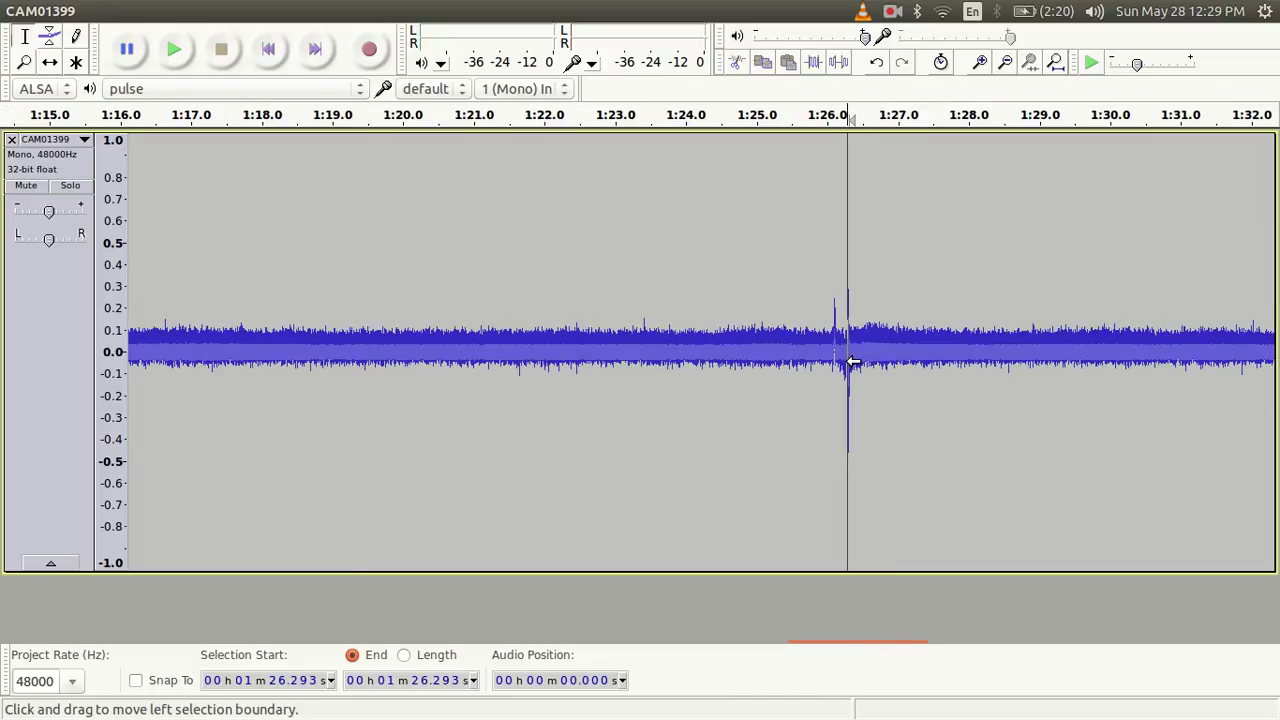
ctrl+scroll(851, 362, down, 1)
ctrl+scroll(891, 349, down, 2)
ctrl+scroll(1109, 343, down, 1)
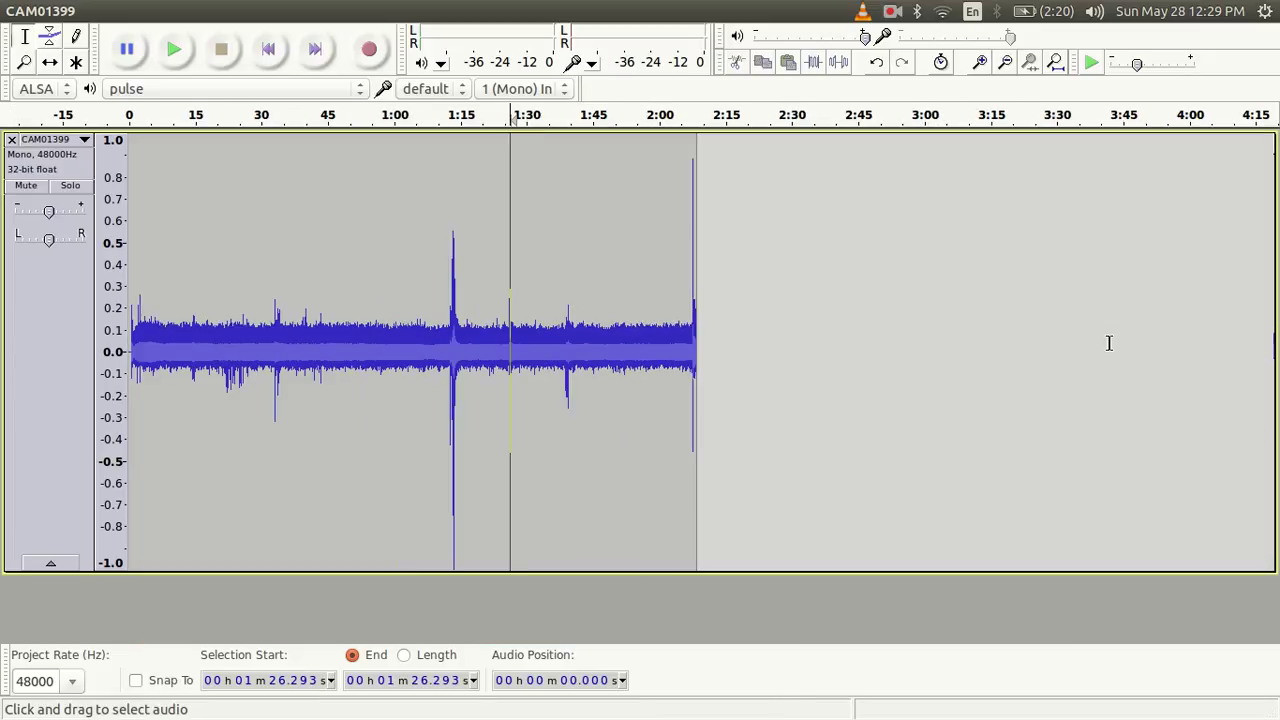
ctrl+scroll(695, 337, up, 1)
ctrl+scroll(690, 339, up, 1)
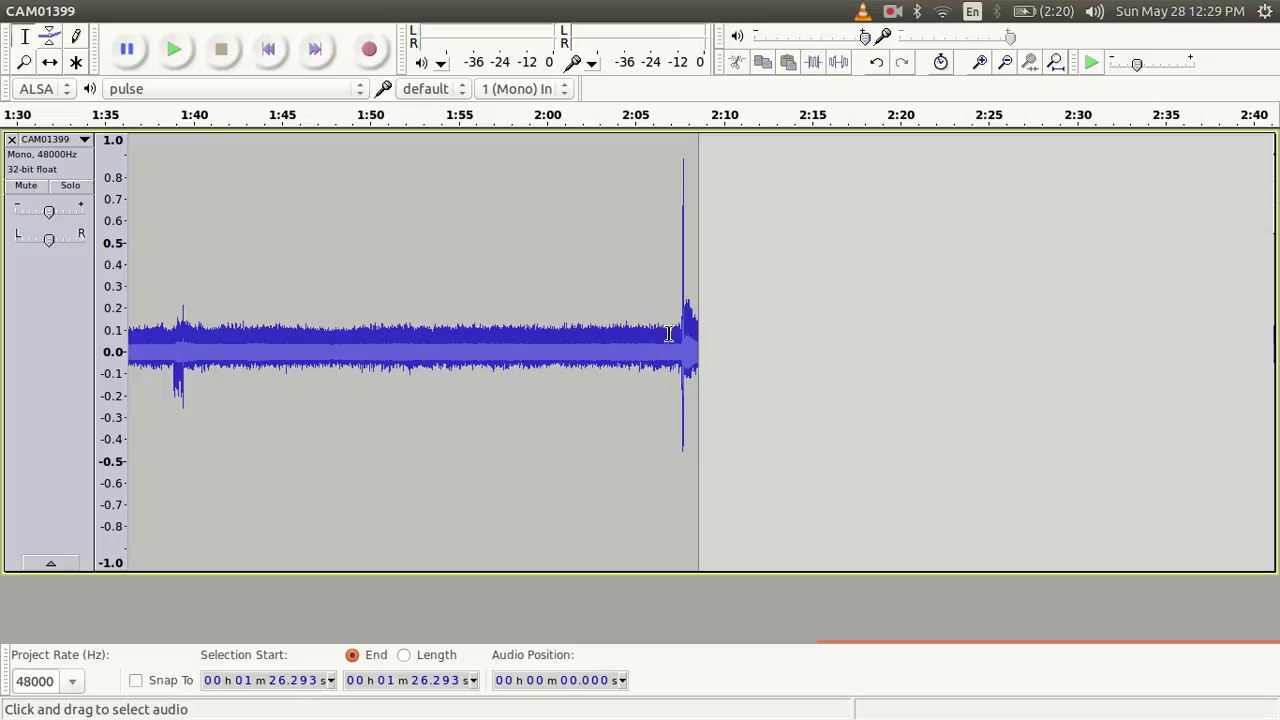
ctrl+scroll(668, 334, up, 1)
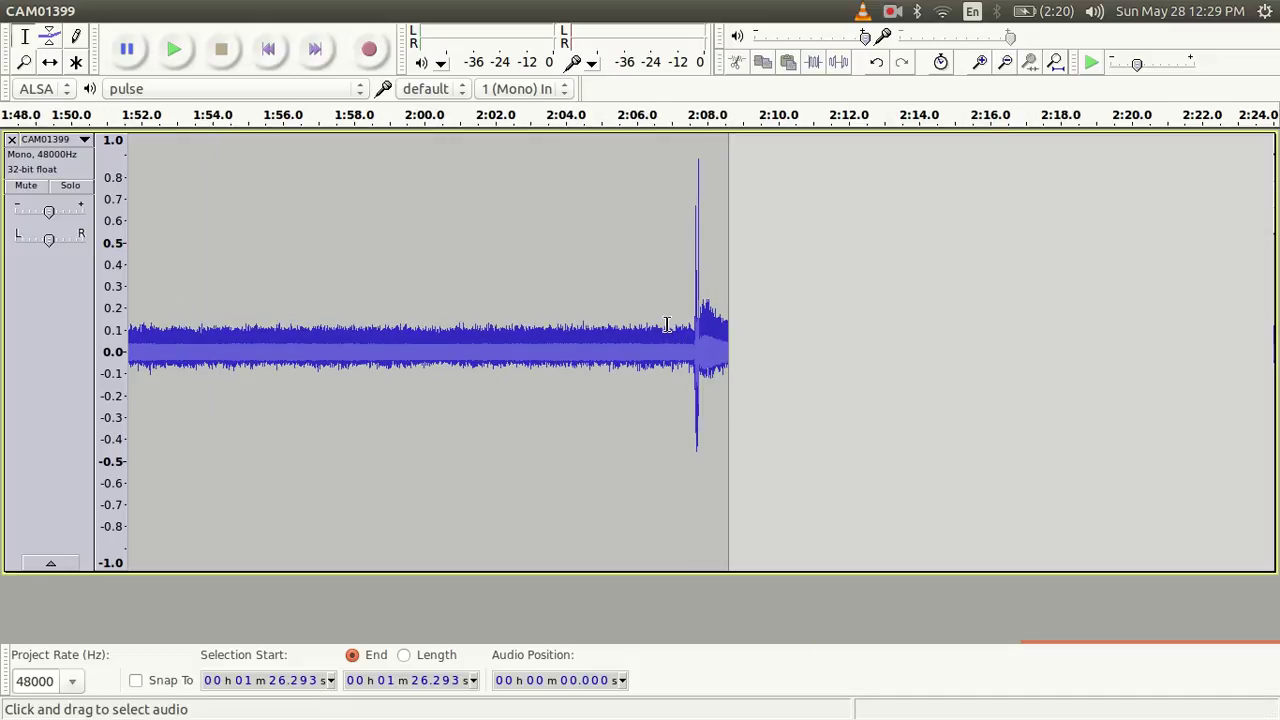
ctrl+scroll(667, 325, down, 1)
ctrl+scroll(662, 331, down, 2)
key(space)
shift+click(661, 331)
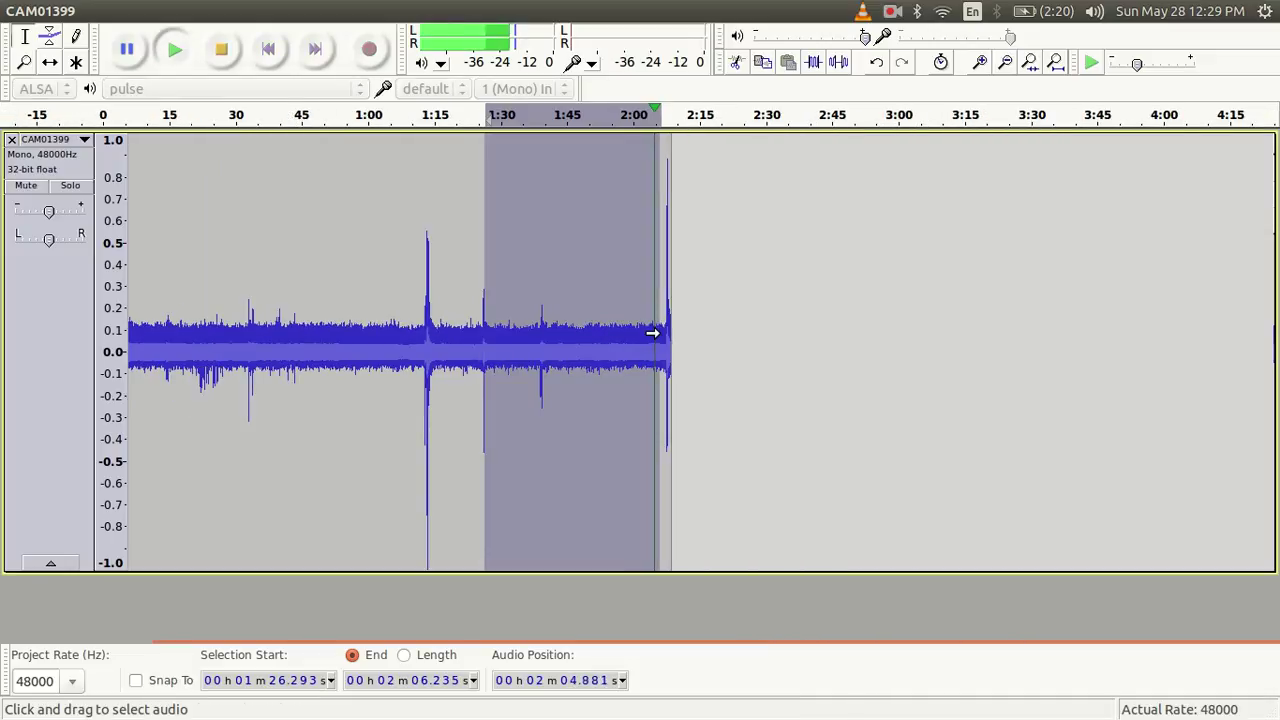
click(662, 340)
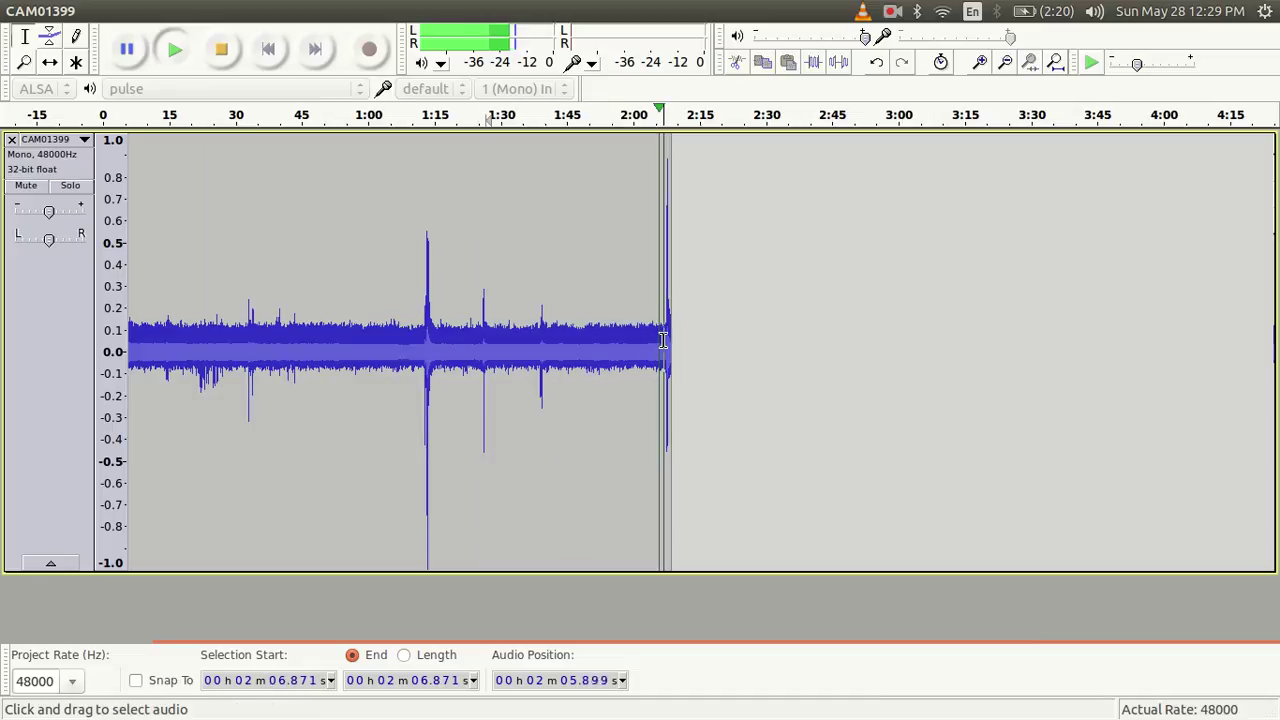
click(225, 52)
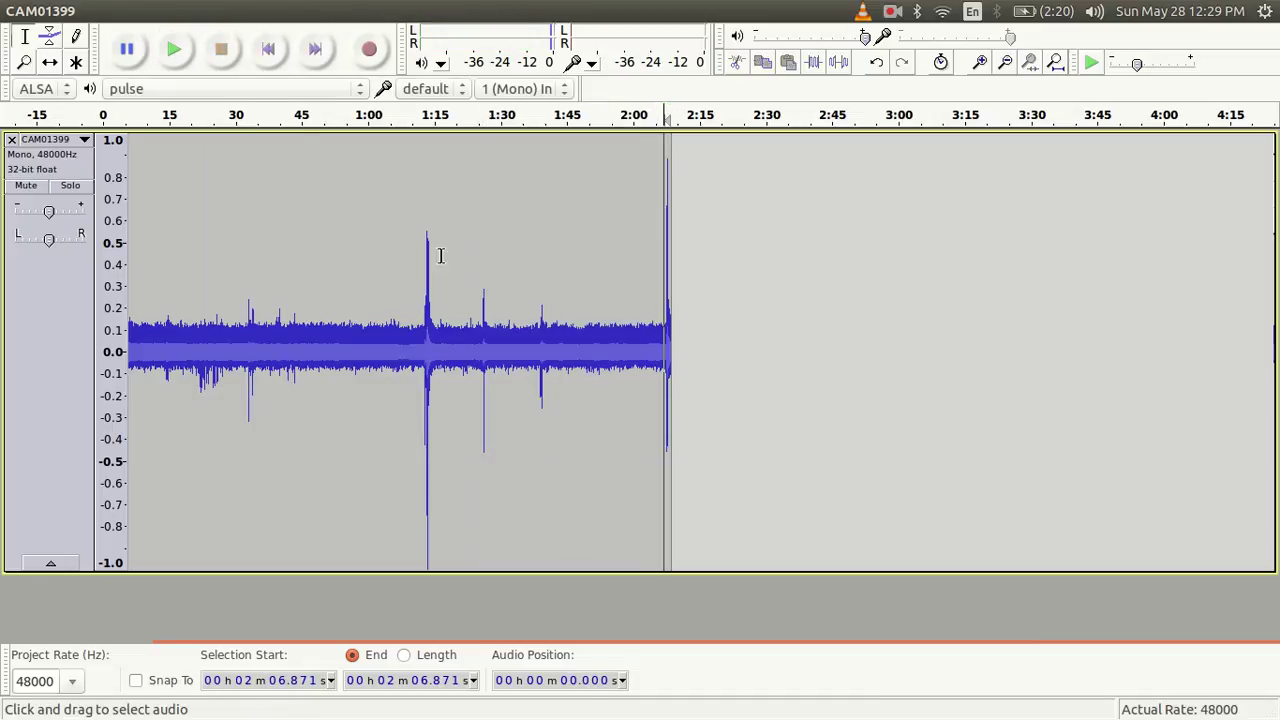
ctrl+scroll(667, 310, up, 1)
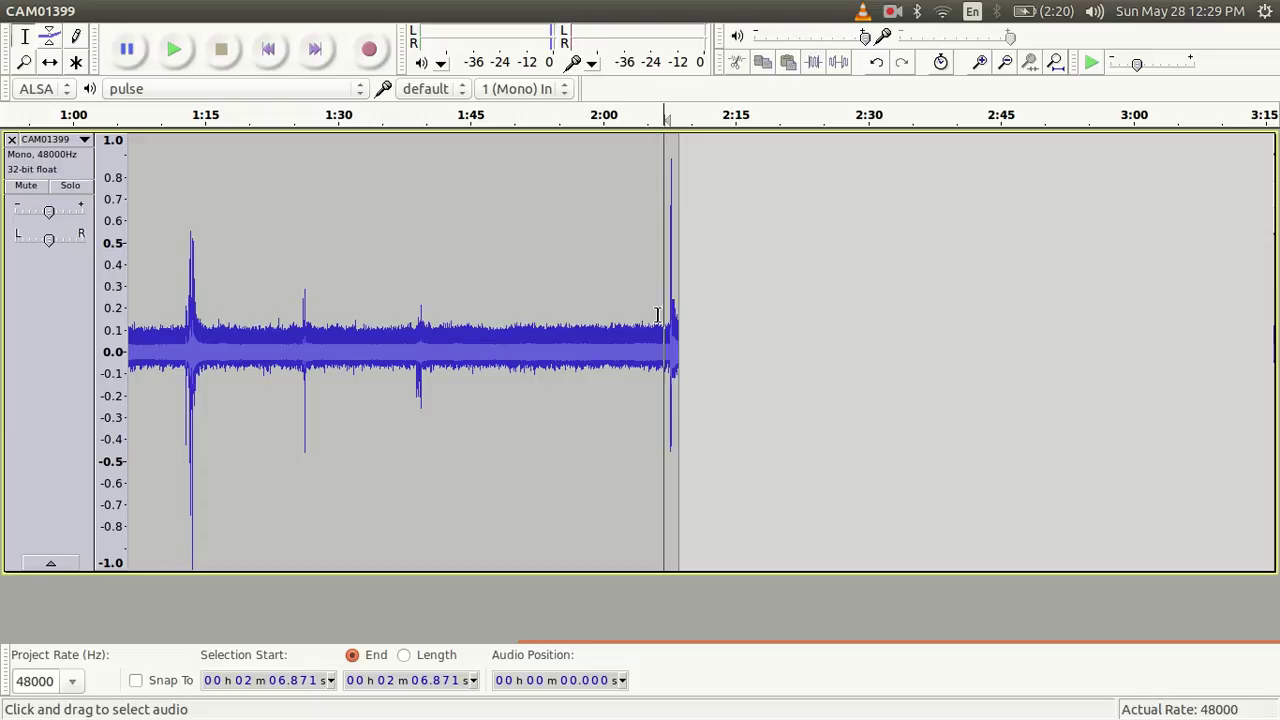
Play the video's final seconds in VLC from about 01:56, pausing near 02:07
key(alt+Tab)
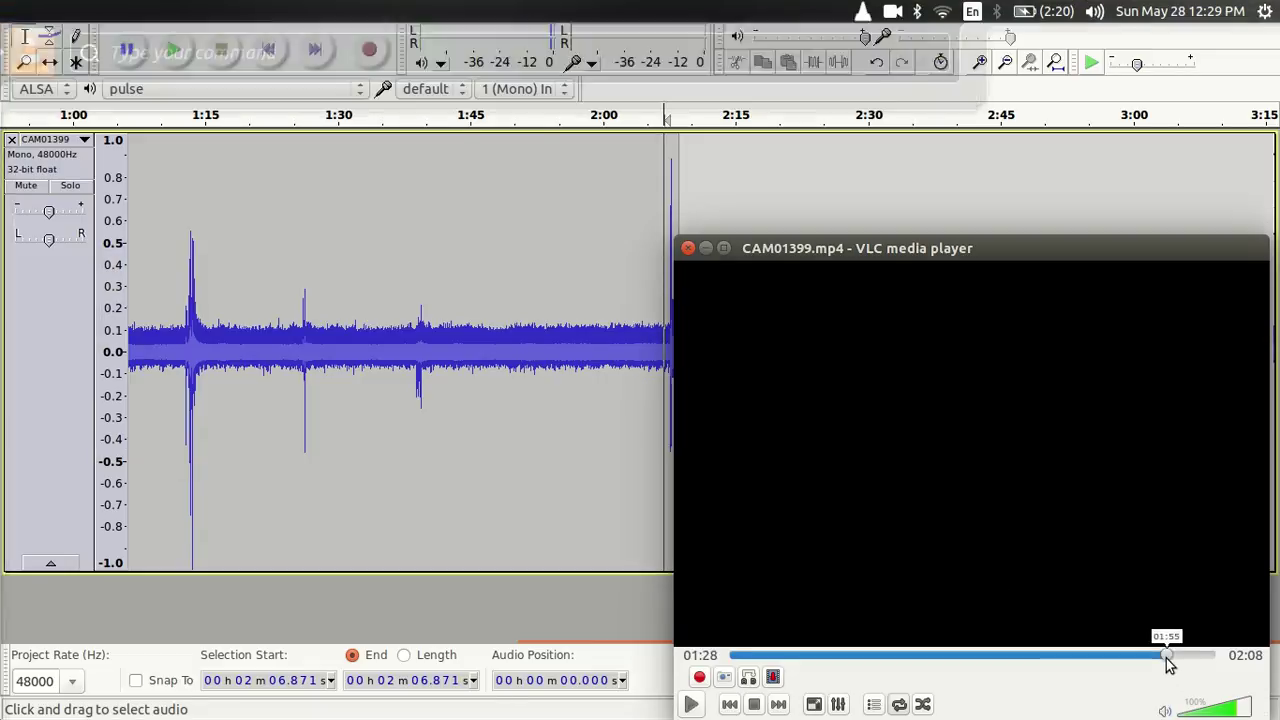
click(1170, 655)
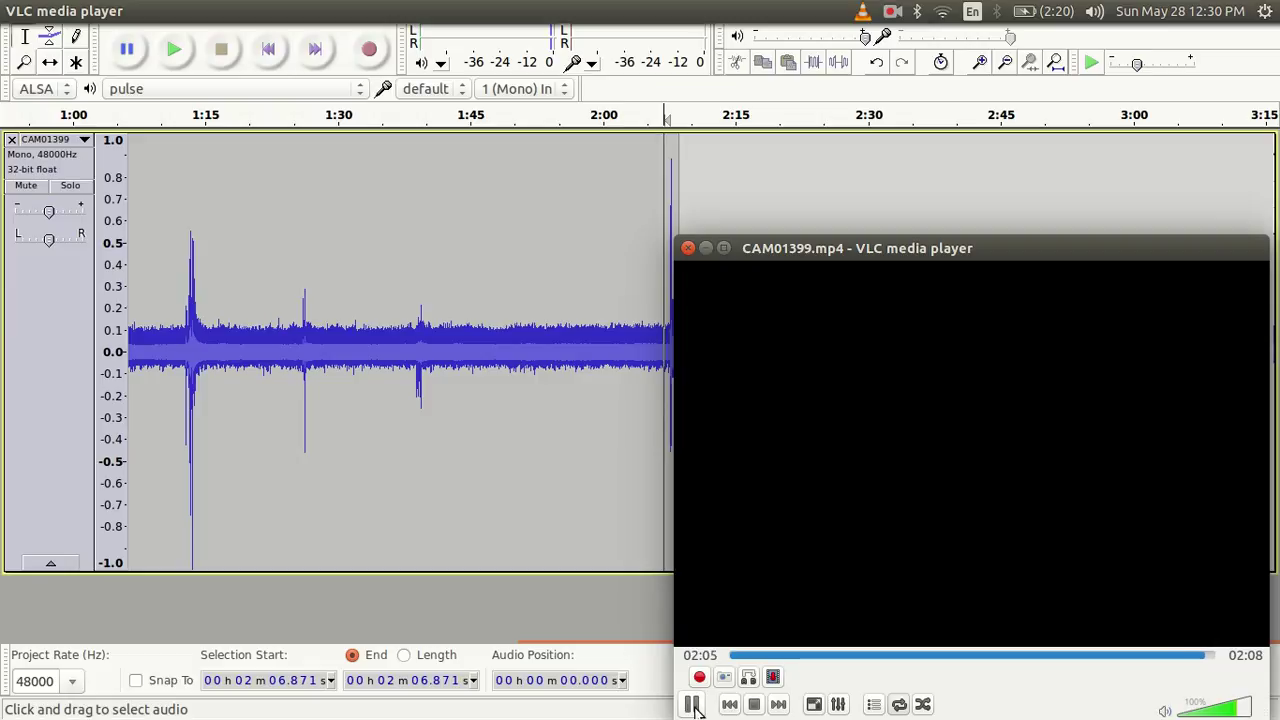
click(693, 706)
Close VLC and play the amplified track from 1:00 through the 1:13 spike, then restart
click(687, 248)
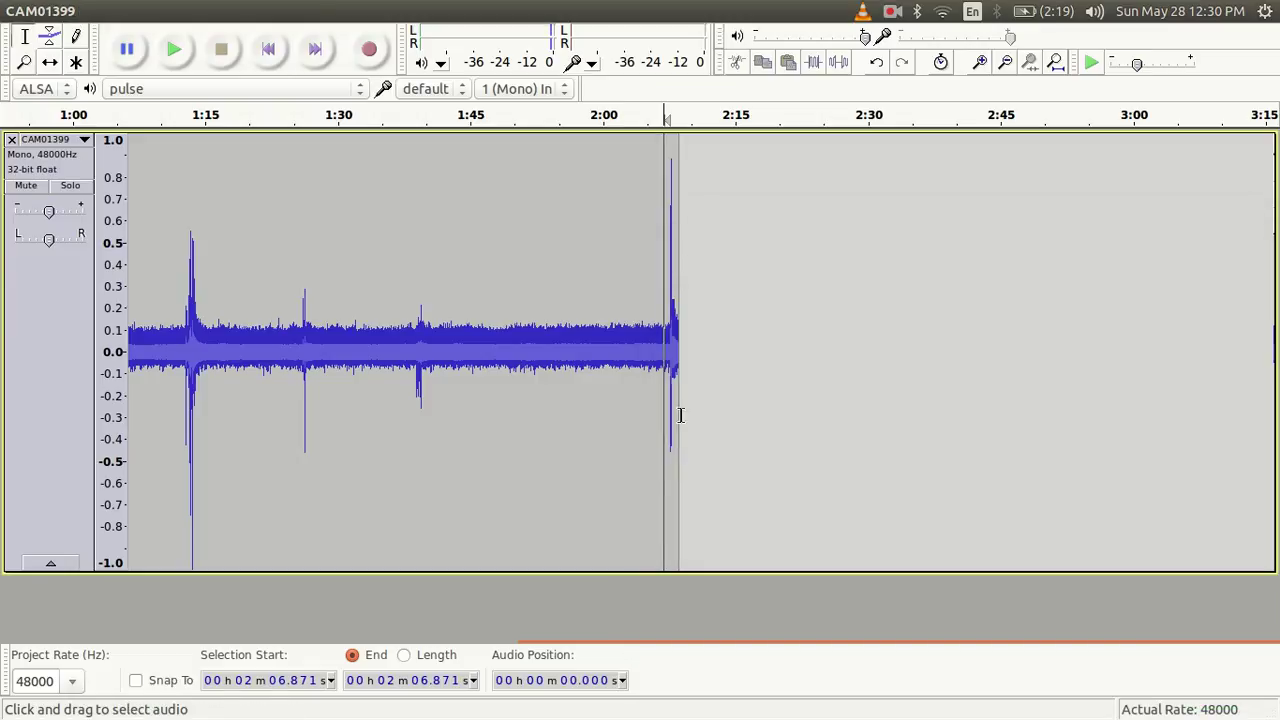
drag(732, 651, 335, 628)
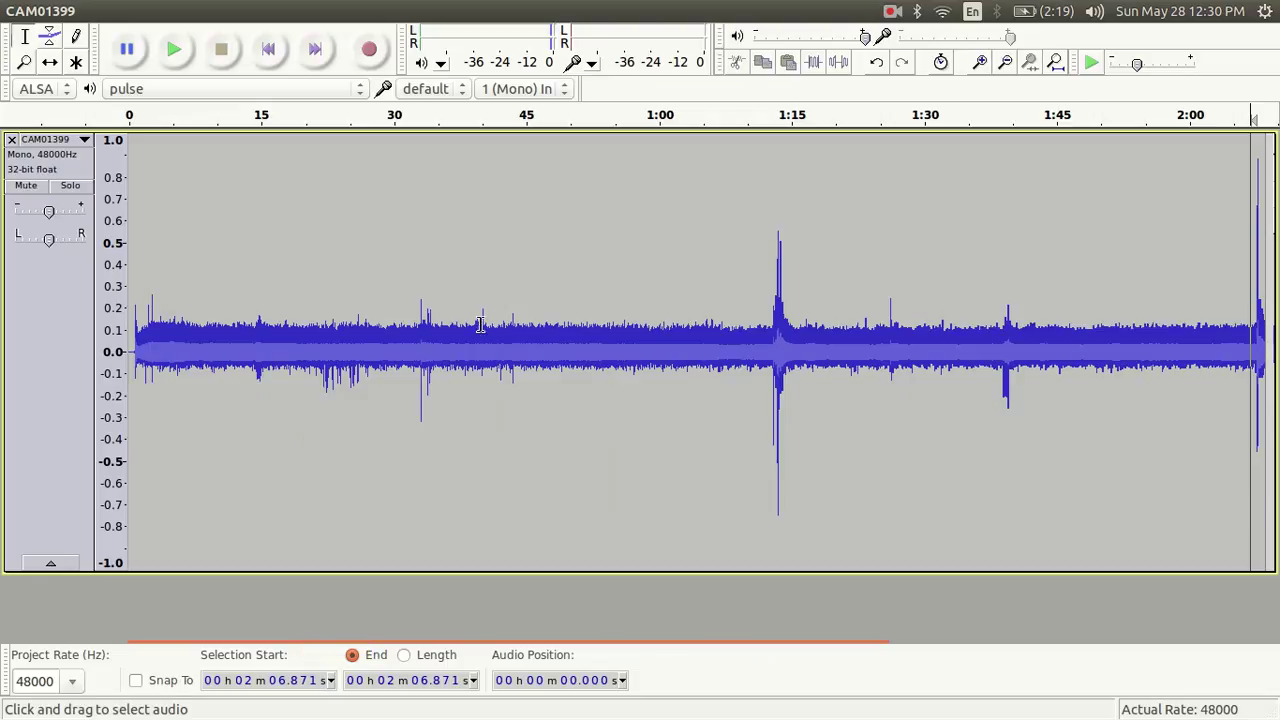
click(659, 345)
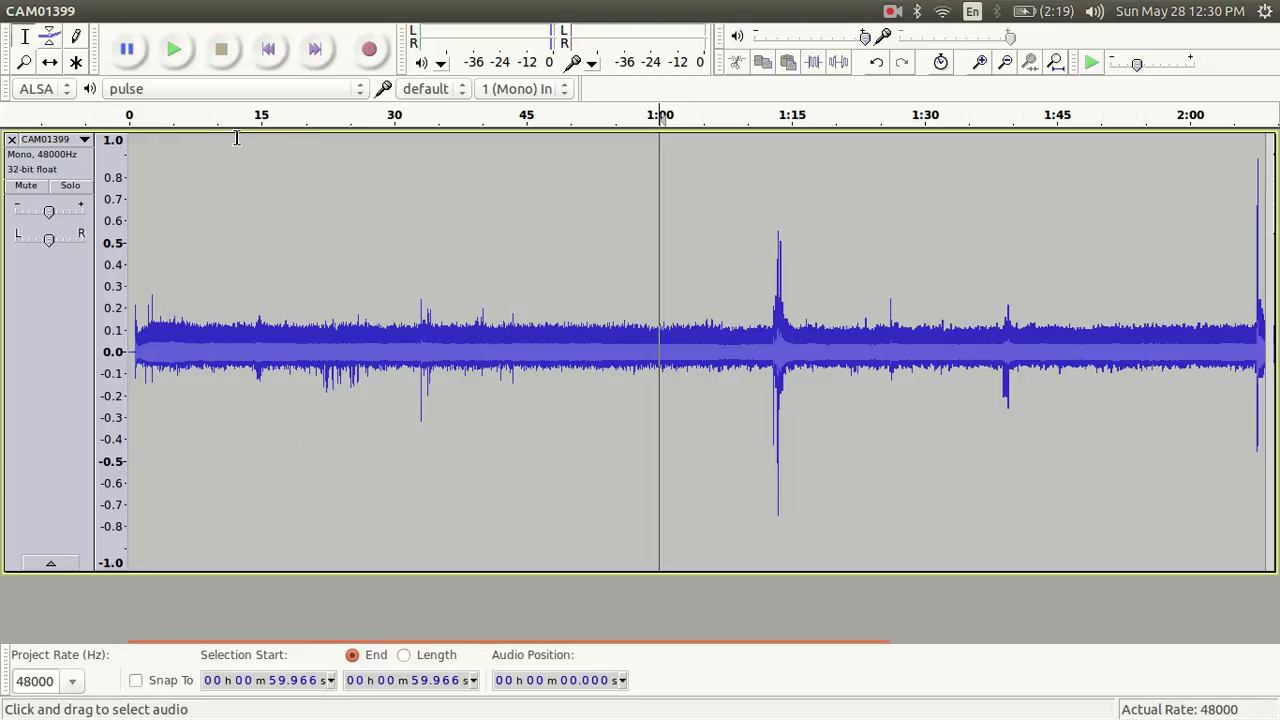
click(181, 56)
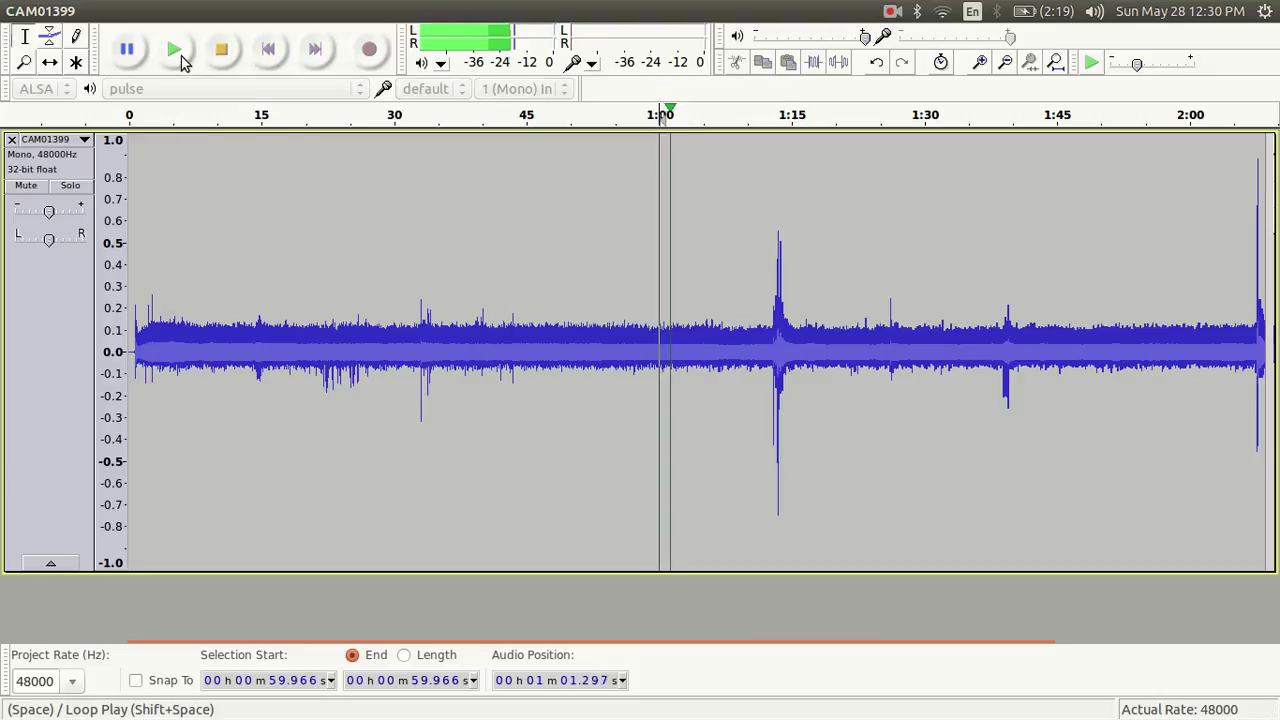
key(XF86AudioLowerVolume)
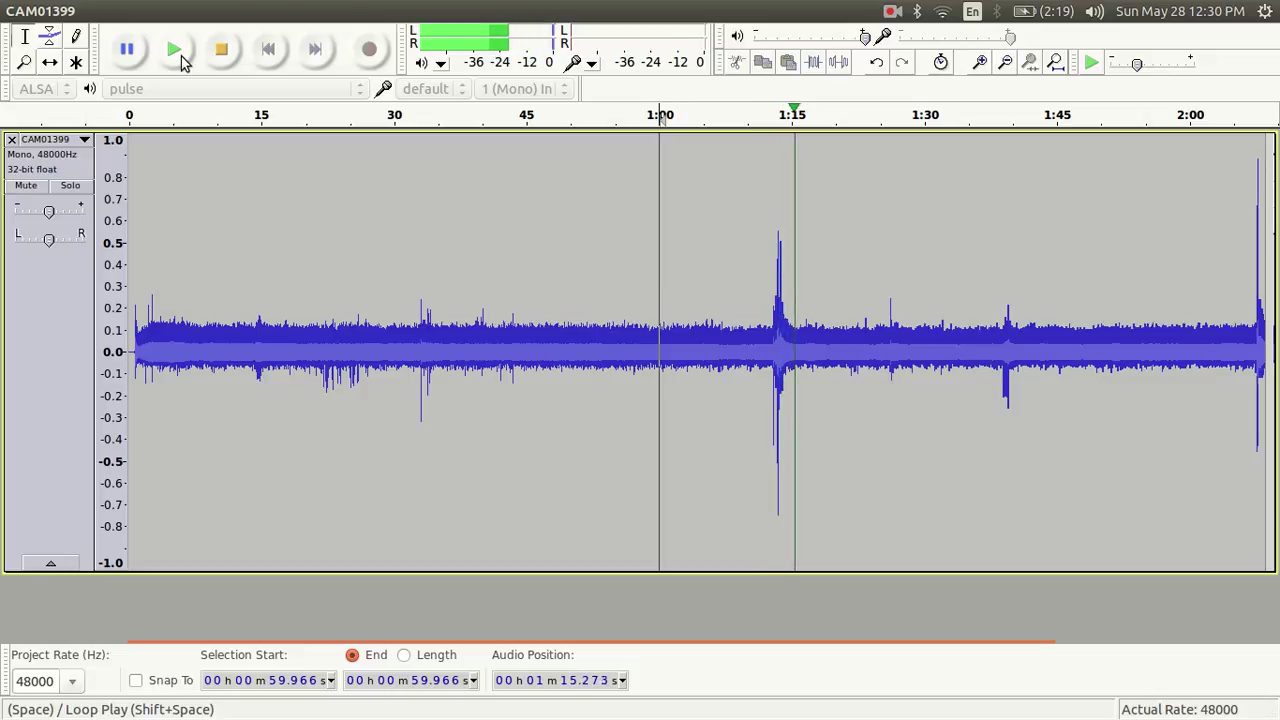
click(186, 58)
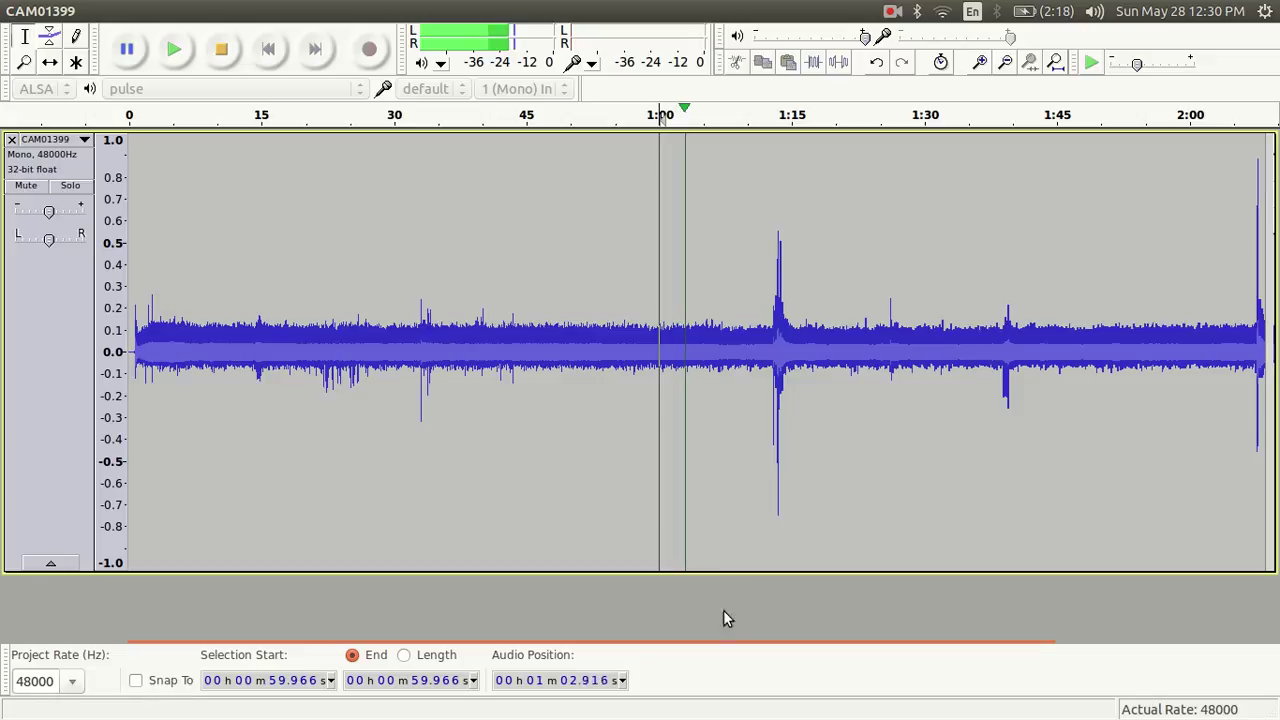
drag(700, 641, 807, 641)
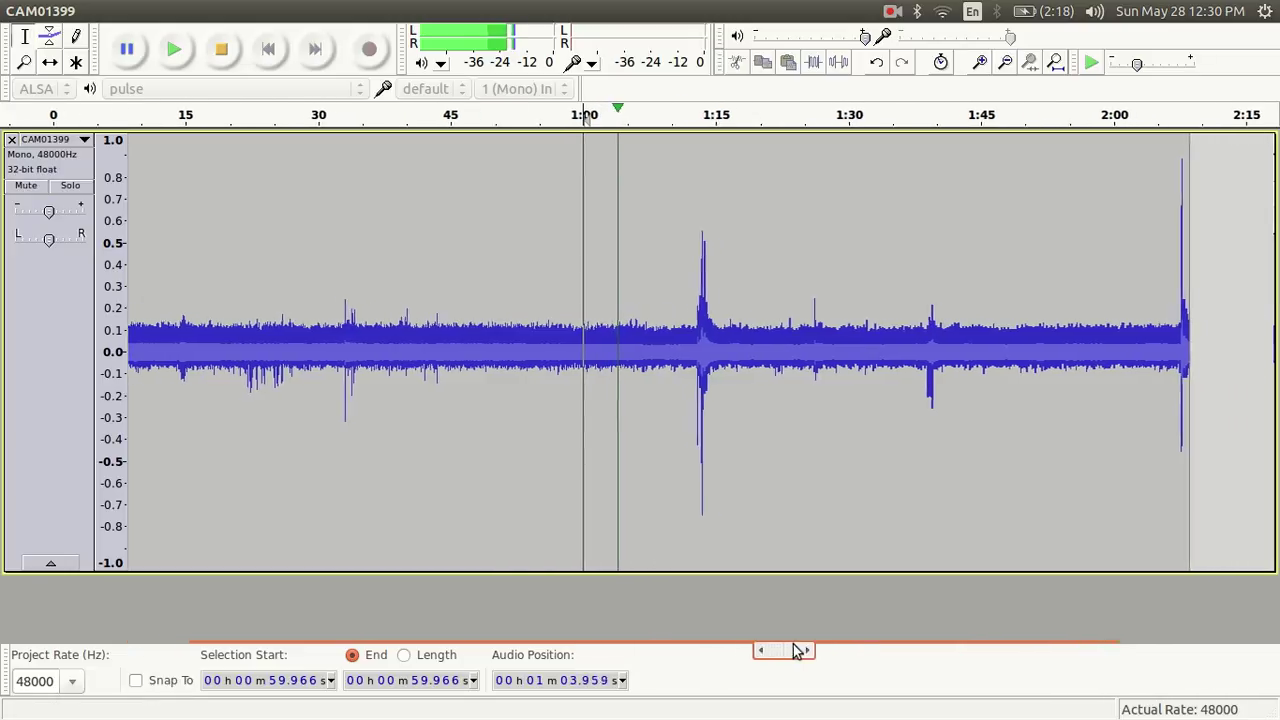
click(852, 396)
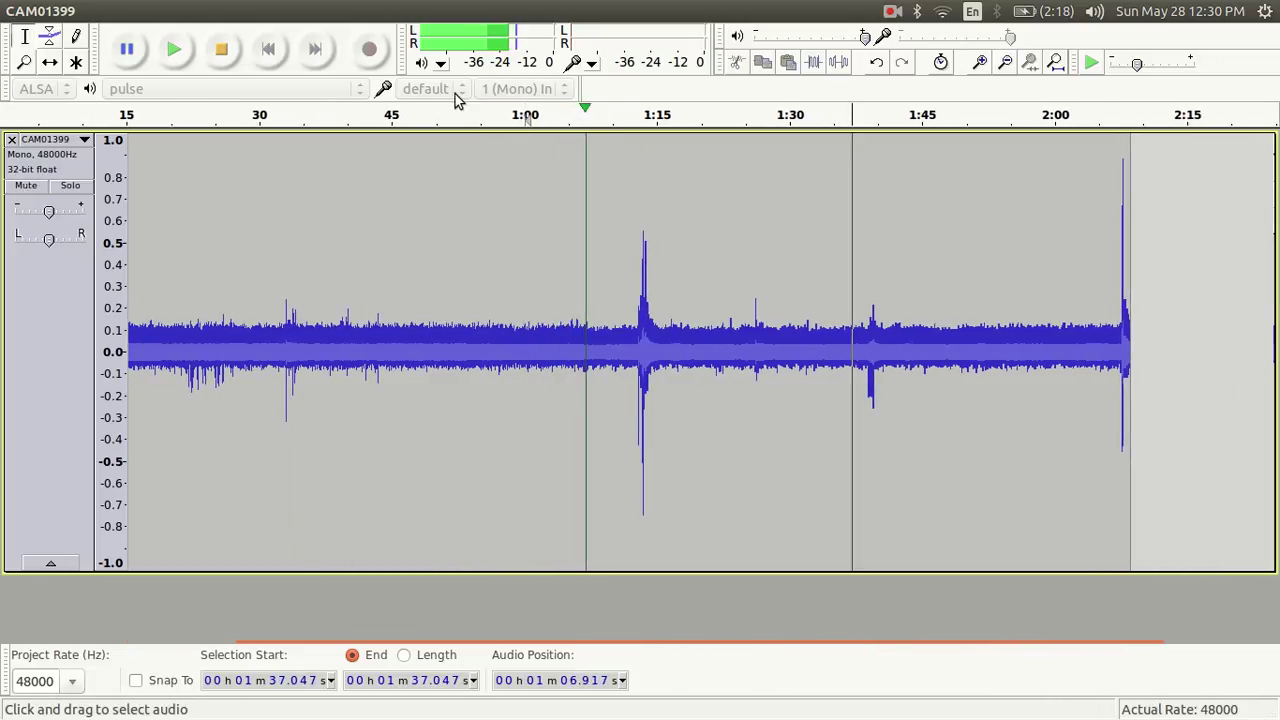
click(175, 50)
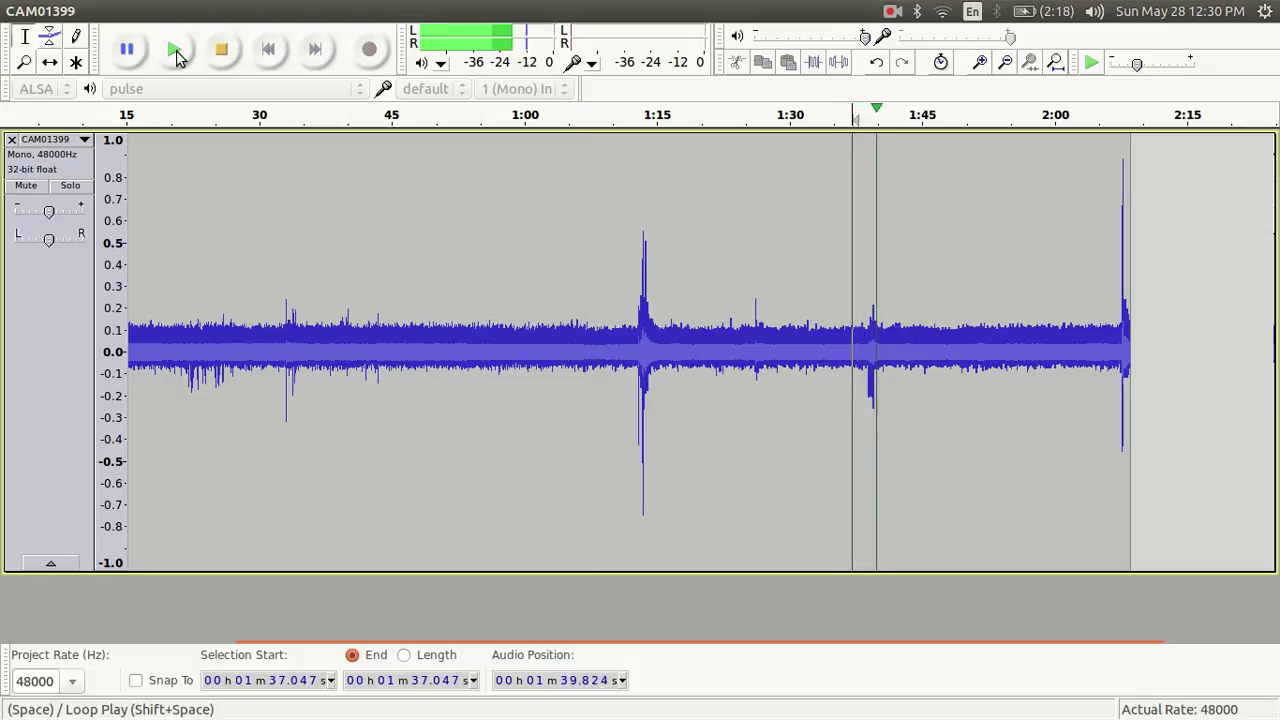
click(175, 52)
click(222, 52)
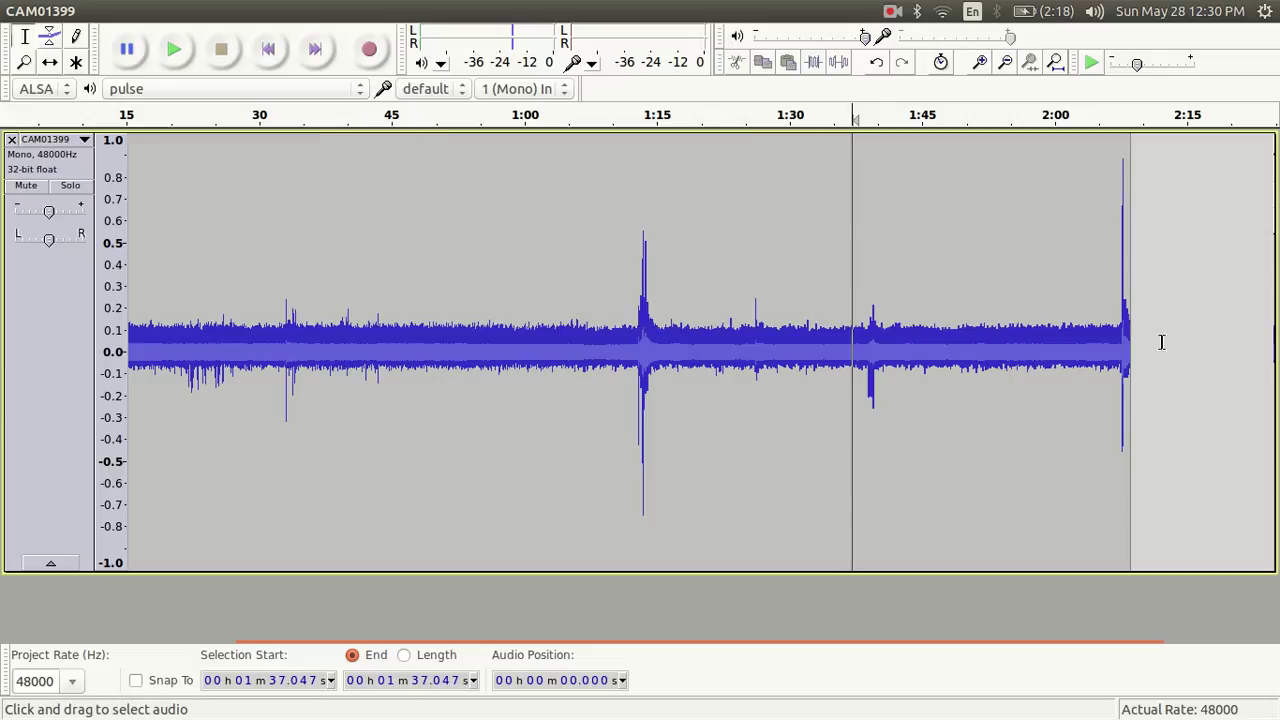
click(1071, 361)
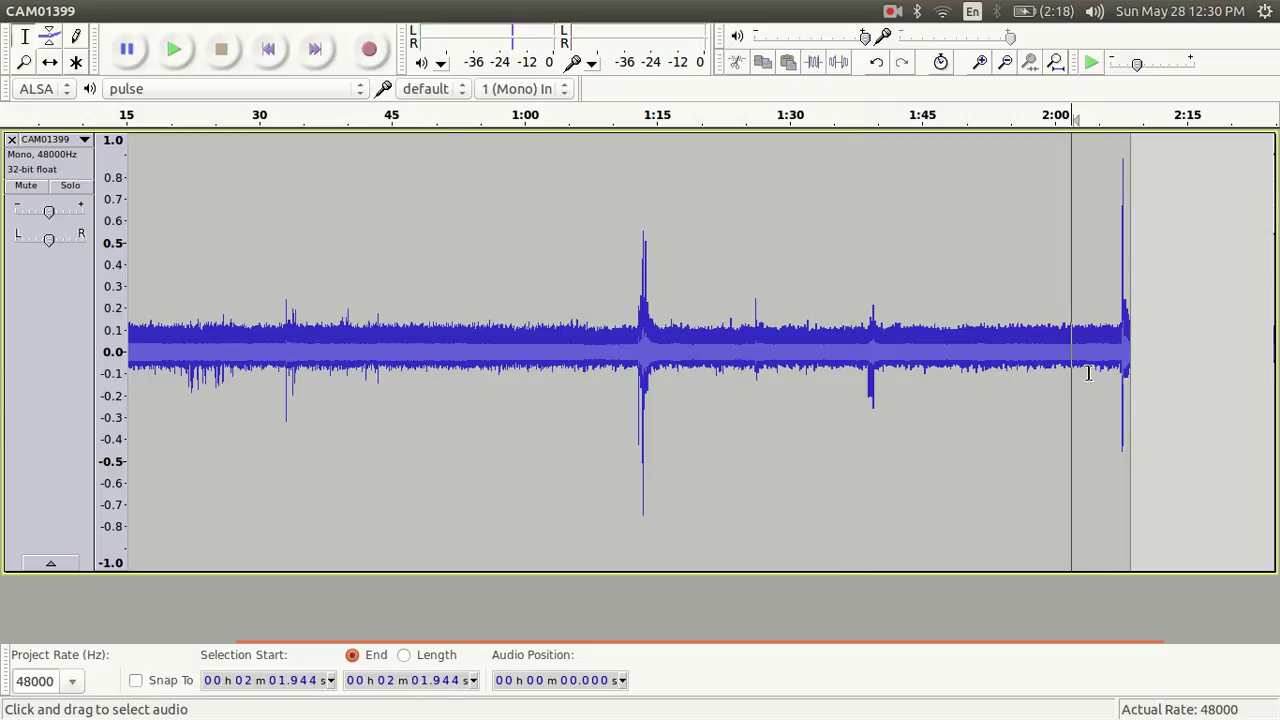
click(1088, 372)
click(172, 49)
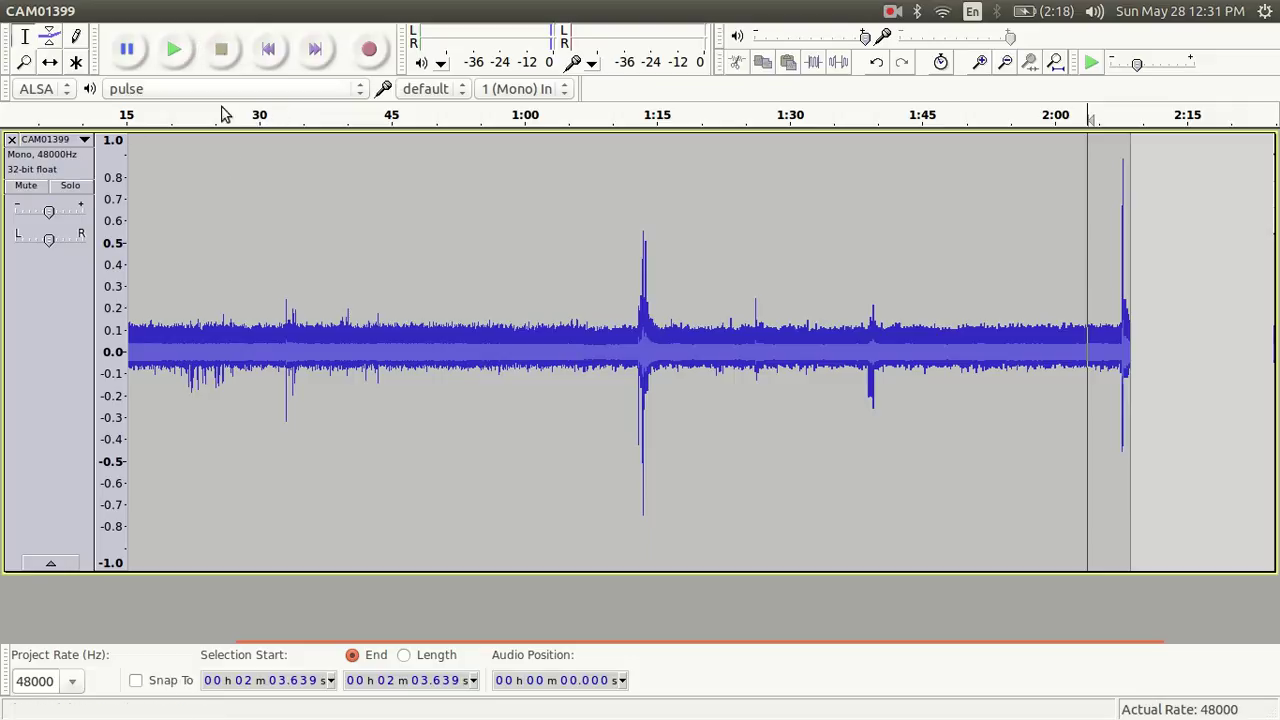
ctrl+scroll(289, 370, down, 1)
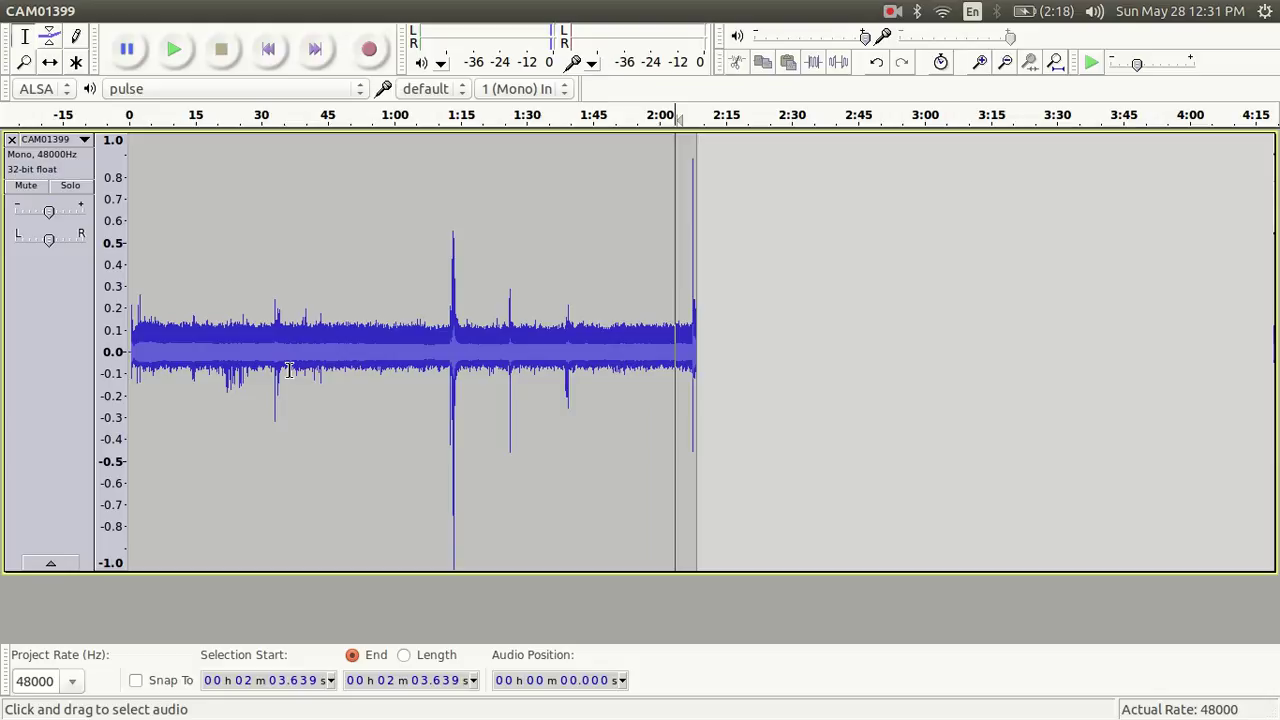
mouse_move(40, 11)
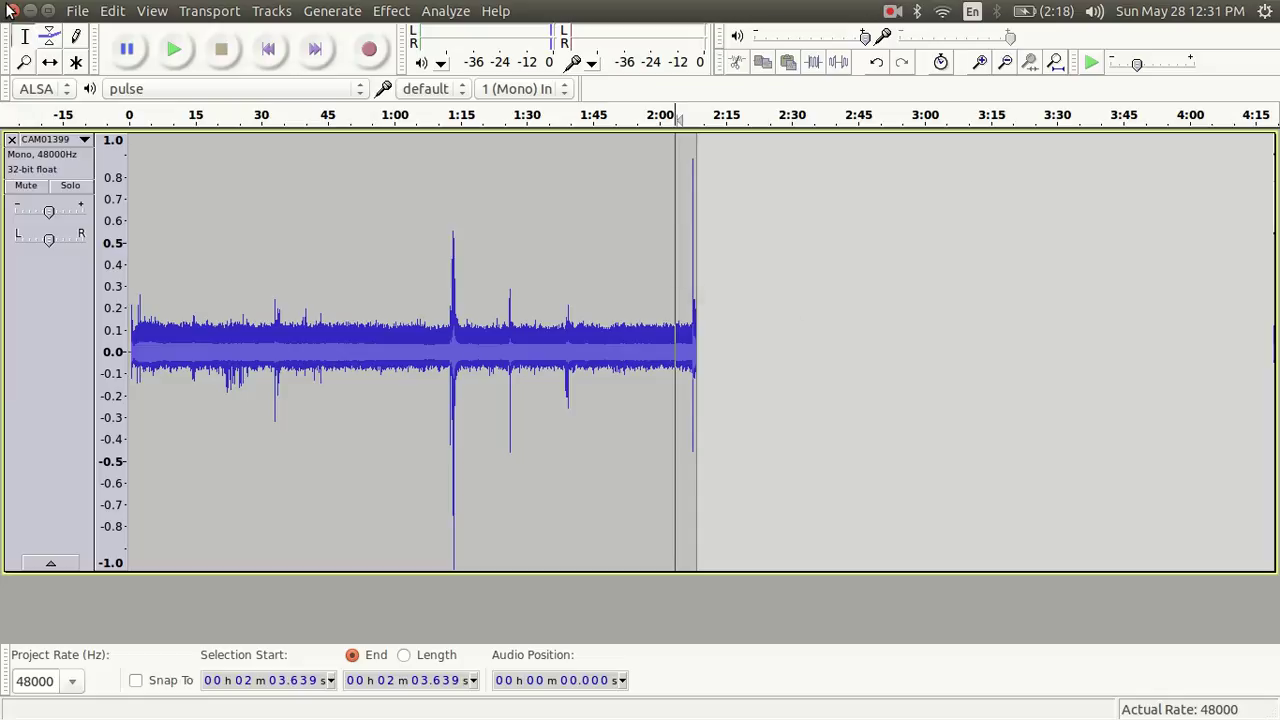
Quit Audacity without saving and reopen CAM01399.mp4 in Audacity from Files
click(11, 10)
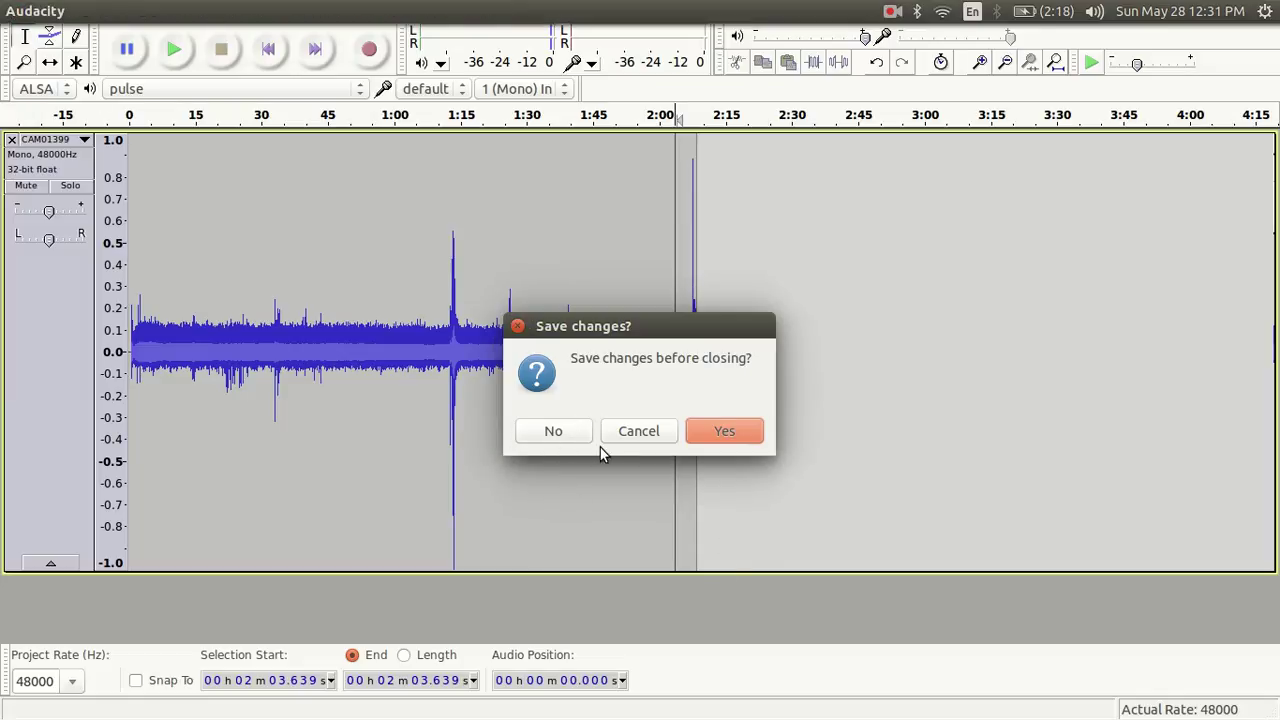
click(560, 431)
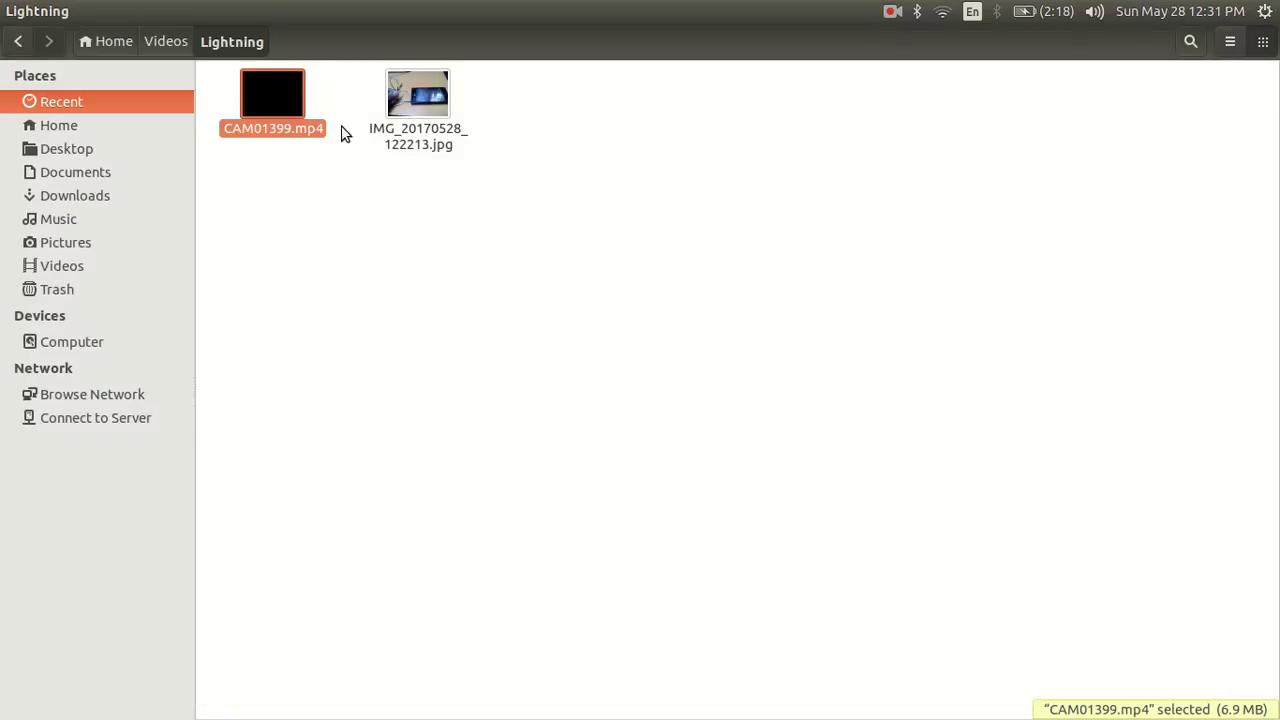
right_click(285, 131)
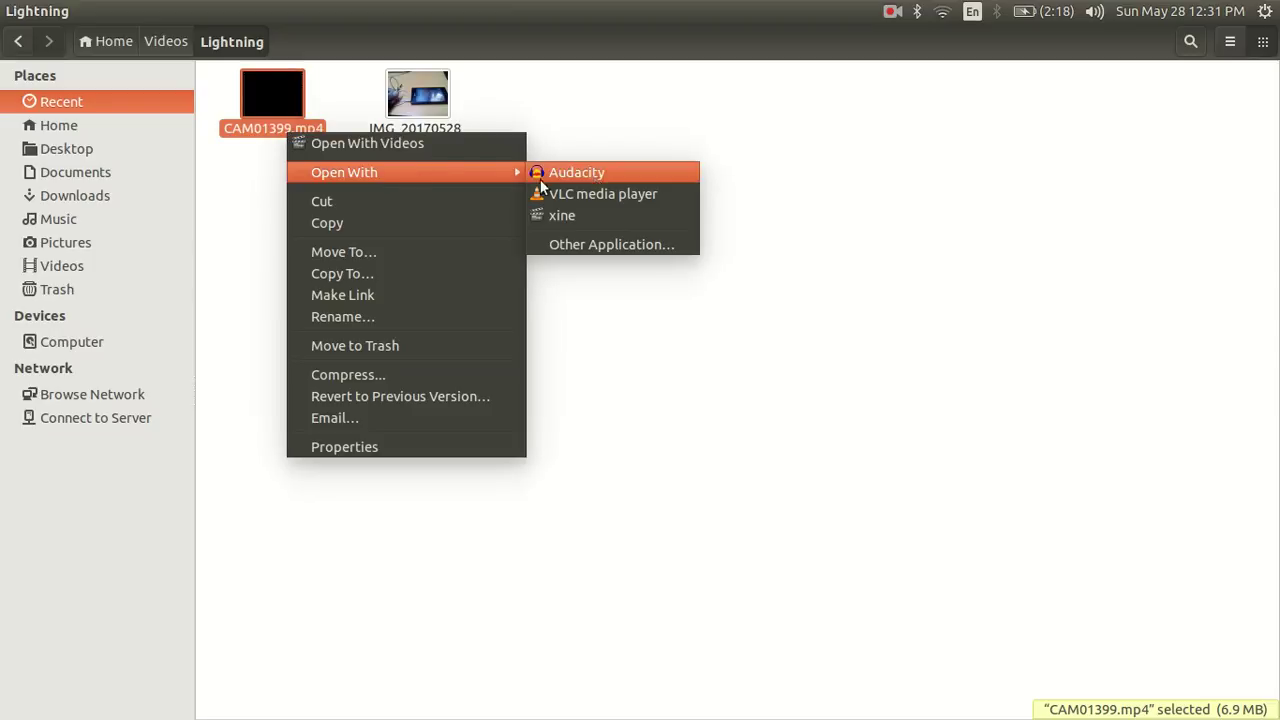
click(540, 173)
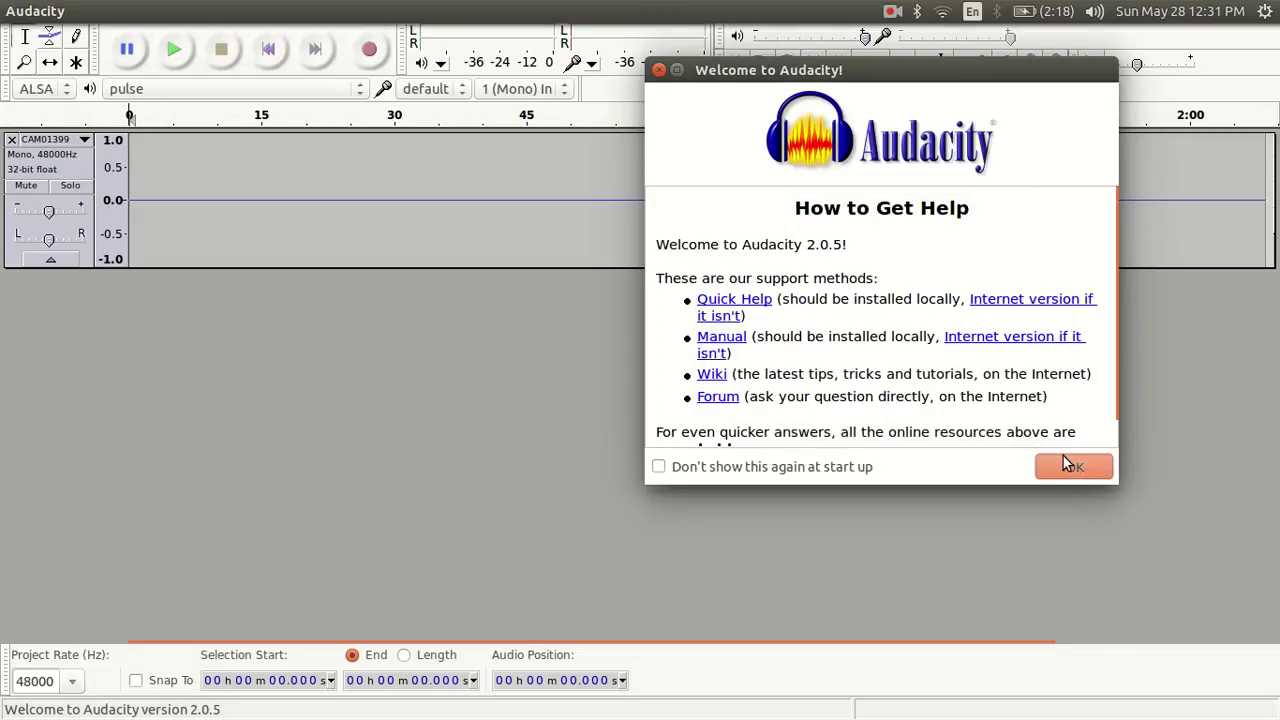
Amplify the entire CAM01399 track by 46.2 dB, make the track taller, then close Audacity
click(1070, 466)
double_click(697, 197)
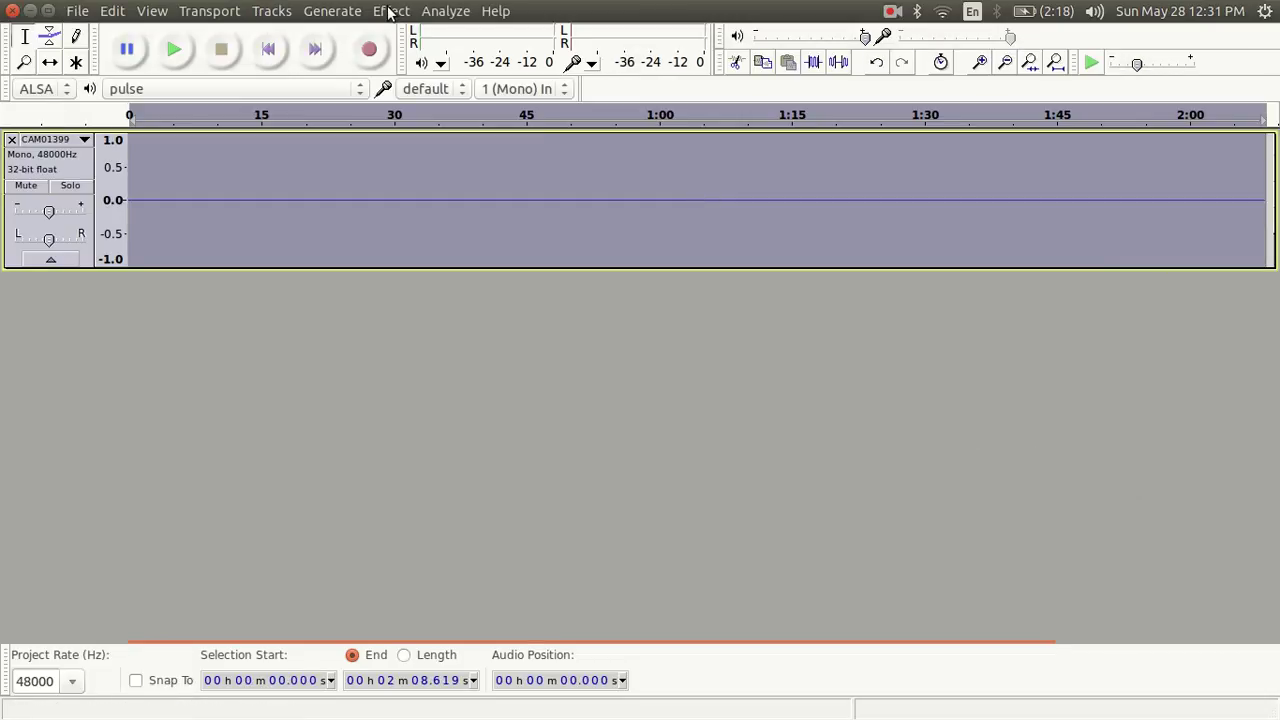
click(399, 10)
click(427, 77)
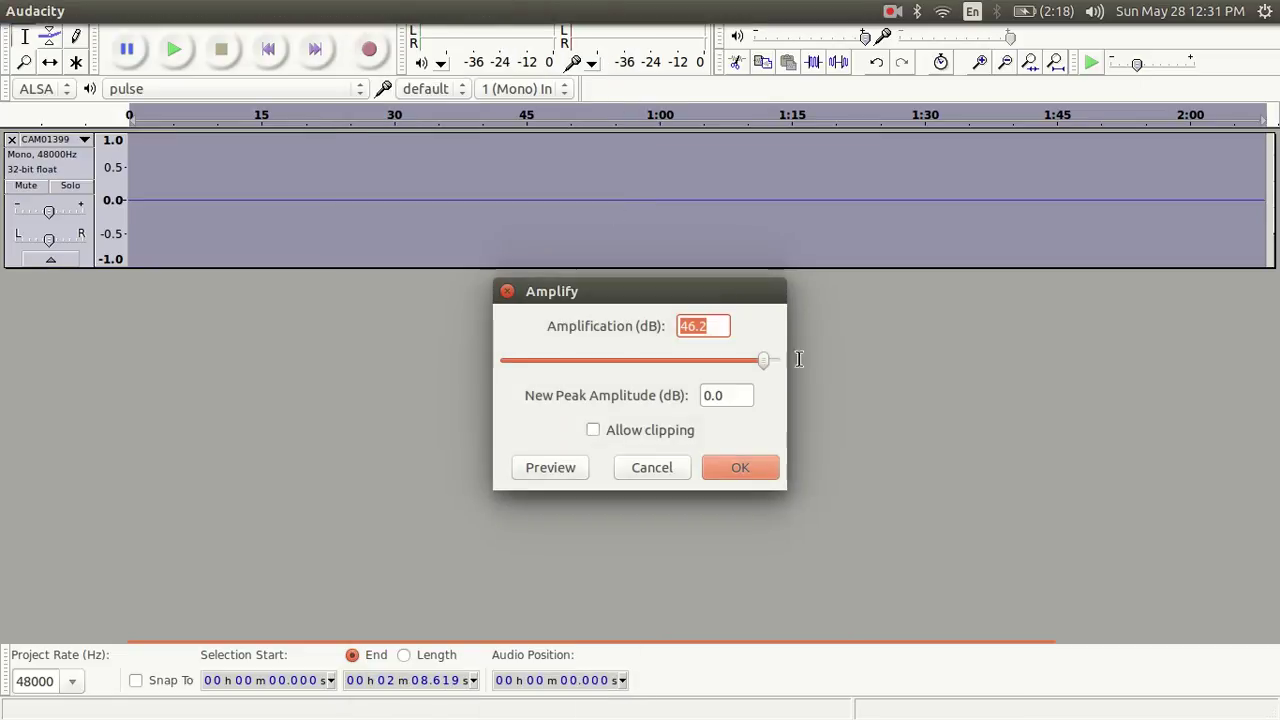
click(750, 464)
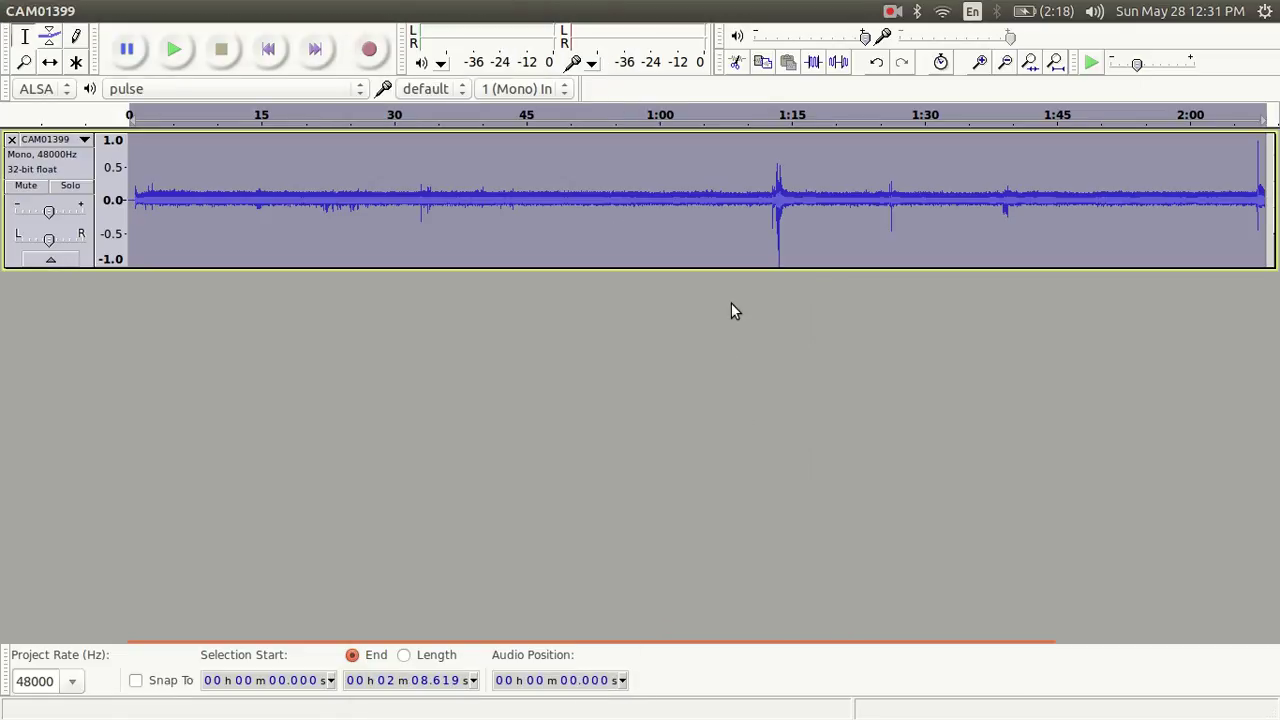
drag(757, 269, 763, 578)
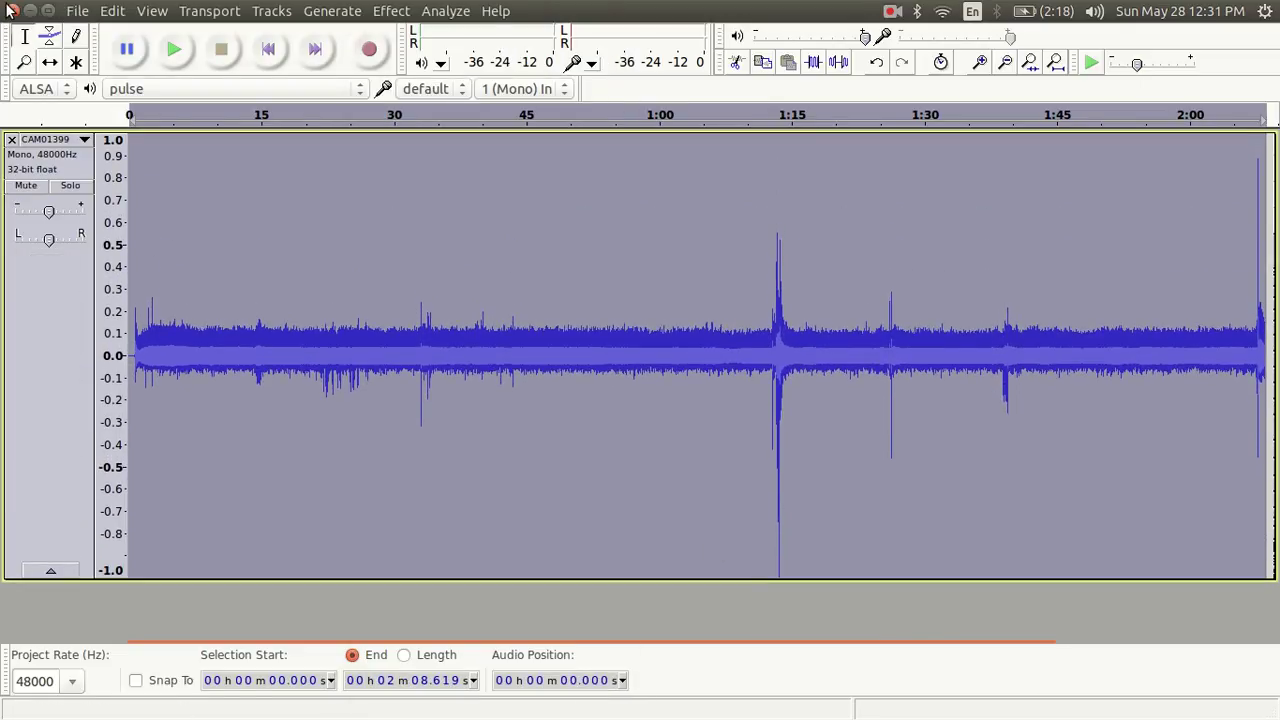
click(12, 10)
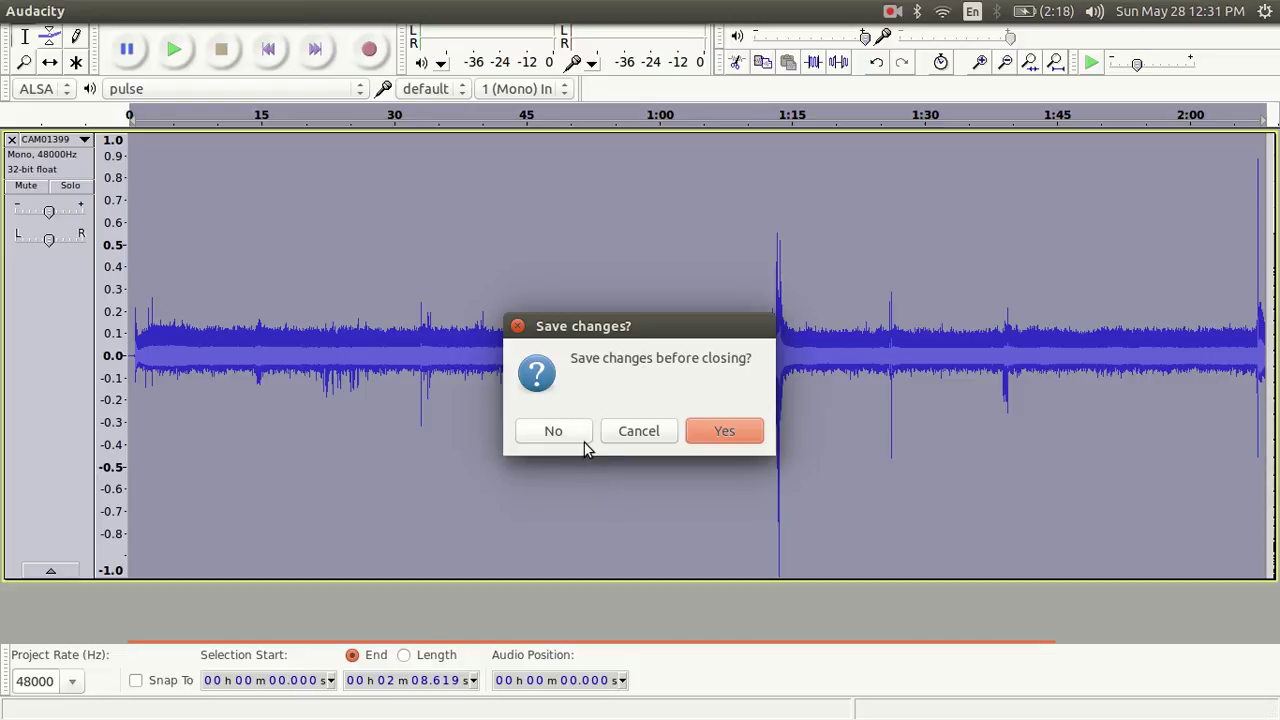